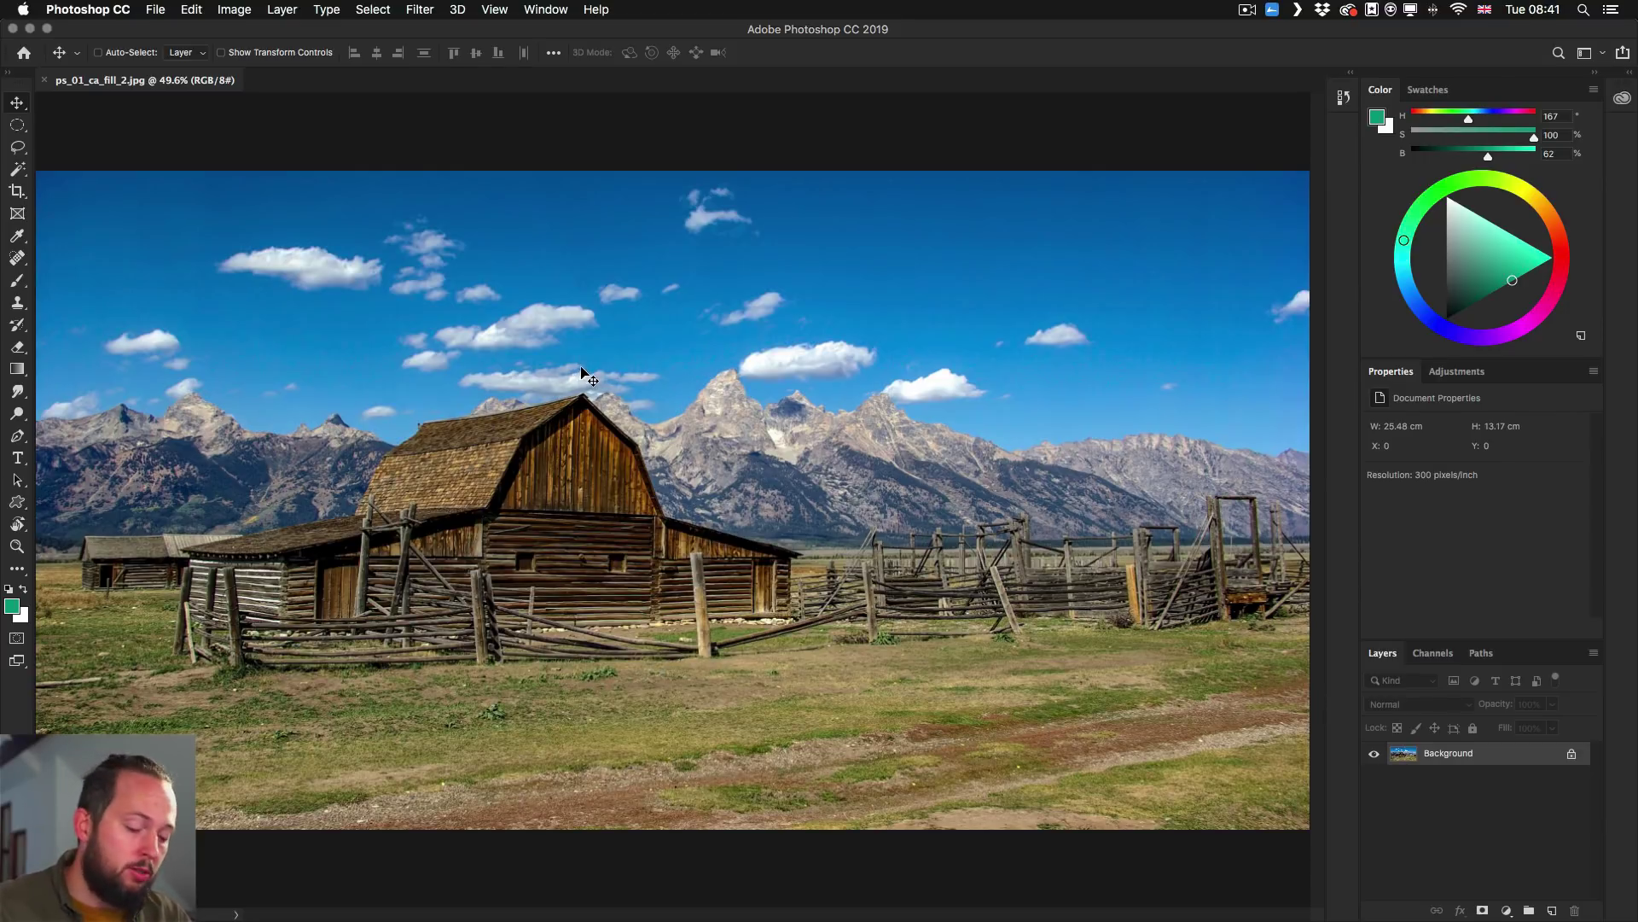
# Switch from the Brush tool to the Lasso tool for freehand selection
pyautogui.press('b')
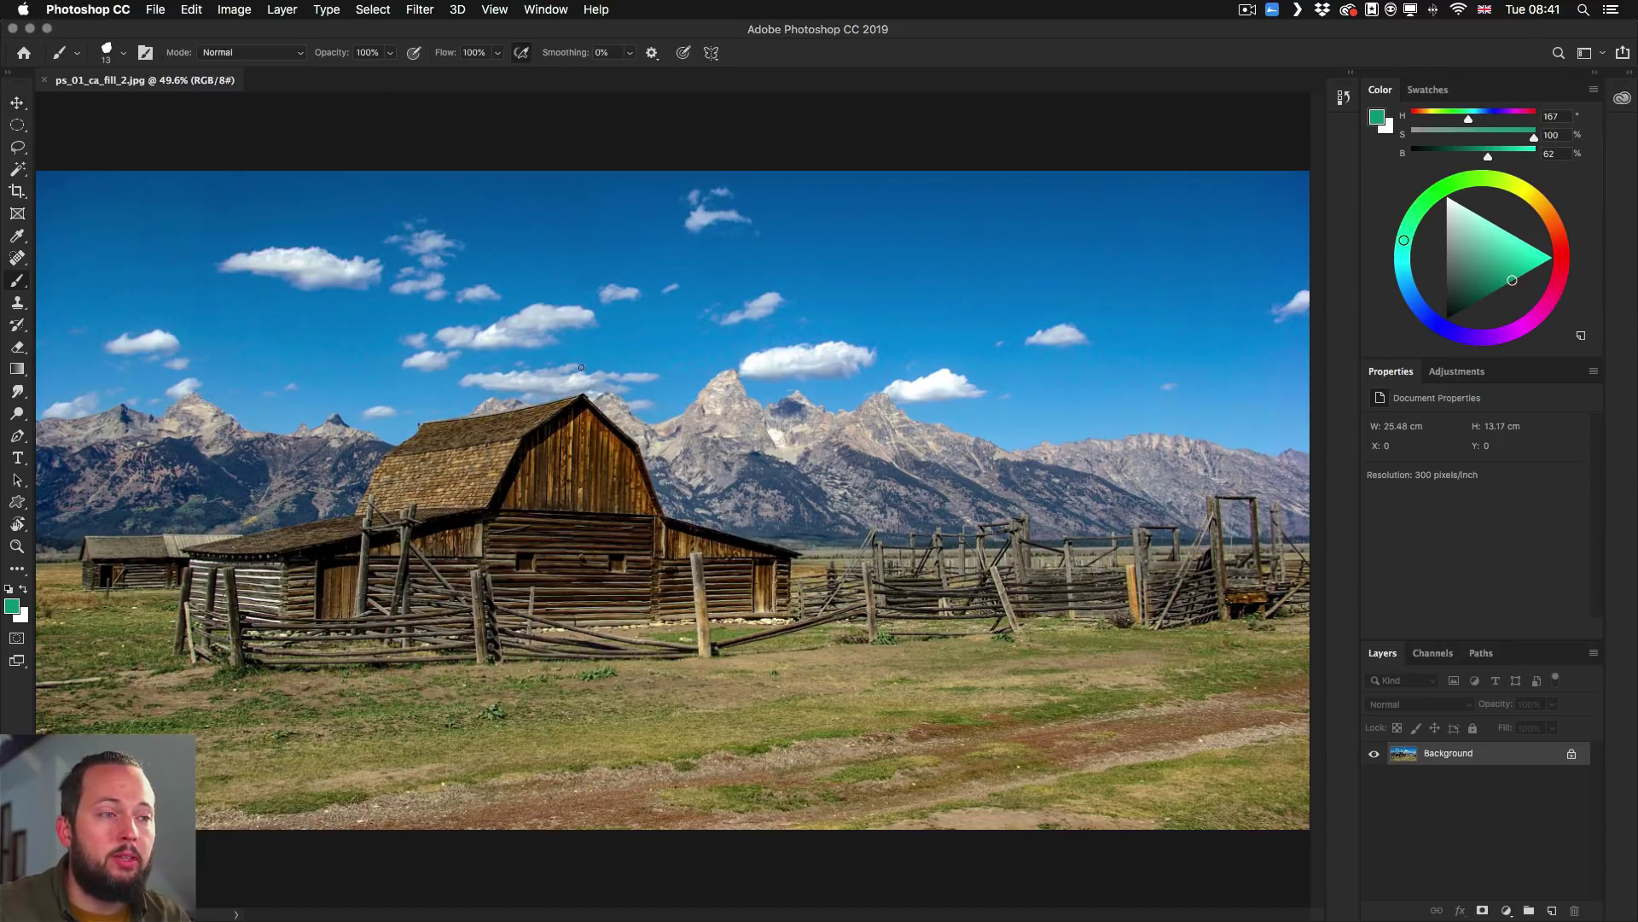
pyautogui.press('l')
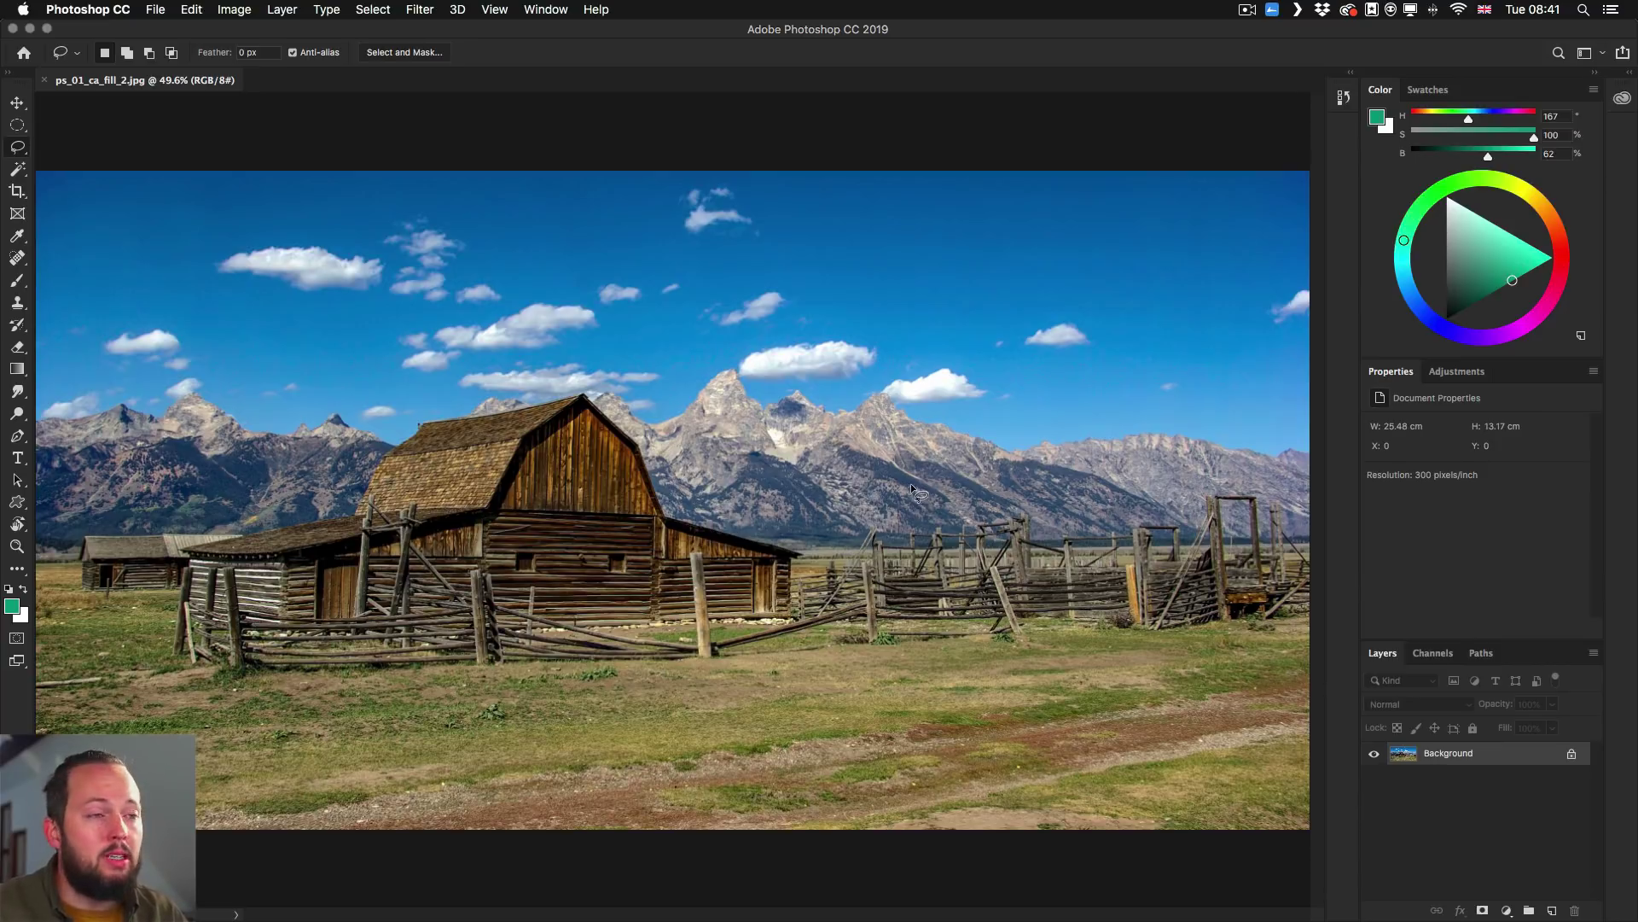
# Lasso-select the broken corral fence right of the barn, then open the Edit menu
pyautogui.moveTo(919, 483)
pyautogui.mouseDown()
pyautogui.moveTo(828, 521)
pyautogui.moveTo(782, 598)
pyautogui.moveTo(785, 631)
pyautogui.moveTo(818, 661)
pyautogui.moveTo(1276, 634)
pyautogui.moveTo(1324, 571)
pyautogui.moveTo(1313, 519)
pyautogui.moveTo(1241, 482)
pyautogui.moveTo(1073, 506)
pyautogui.moveTo(926, 487)
pyautogui.moveTo(958, 497)
pyautogui.mouseUp()
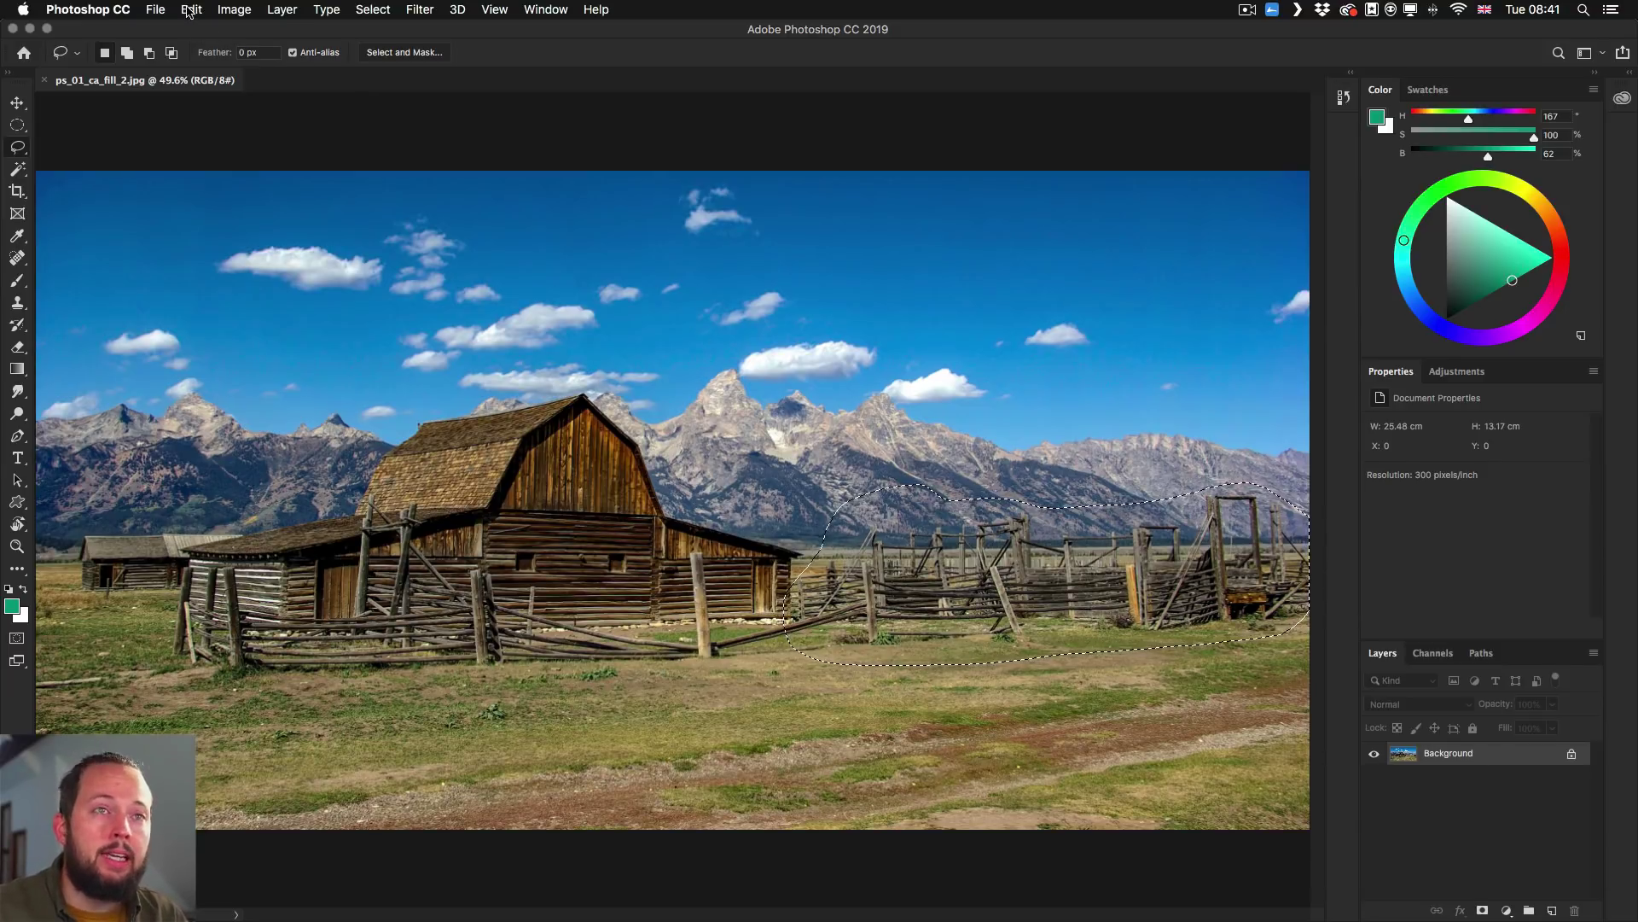
pyautogui.click(189, 10)
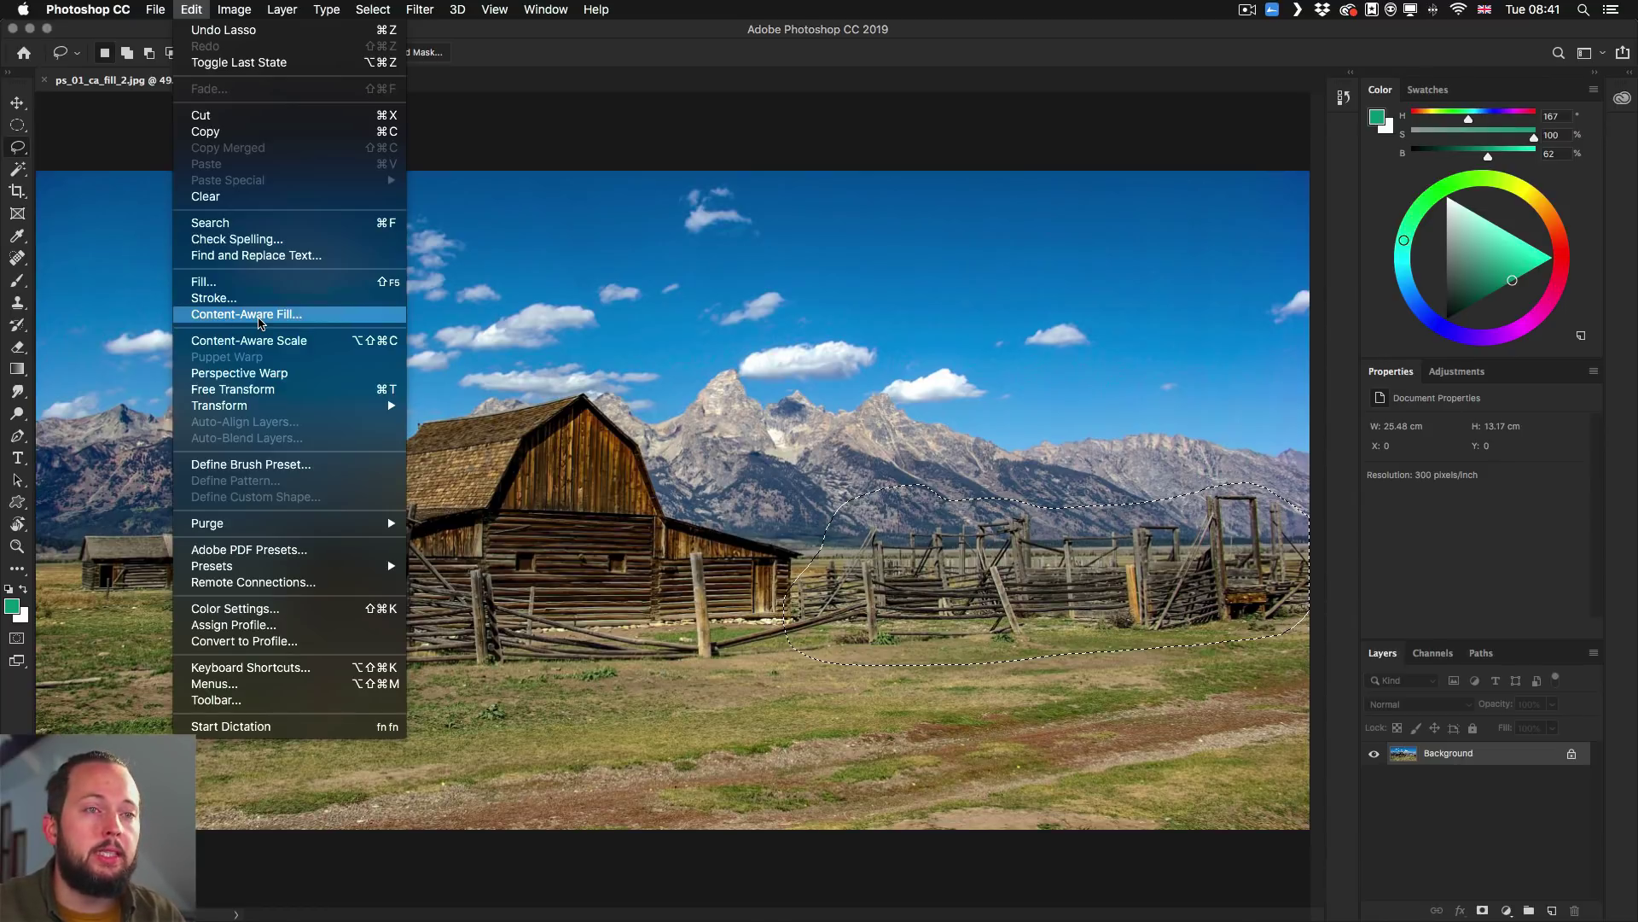
# Open Content-Aware Fill, widen the document pane and pan to the fence selection
pyautogui.click(259, 315)
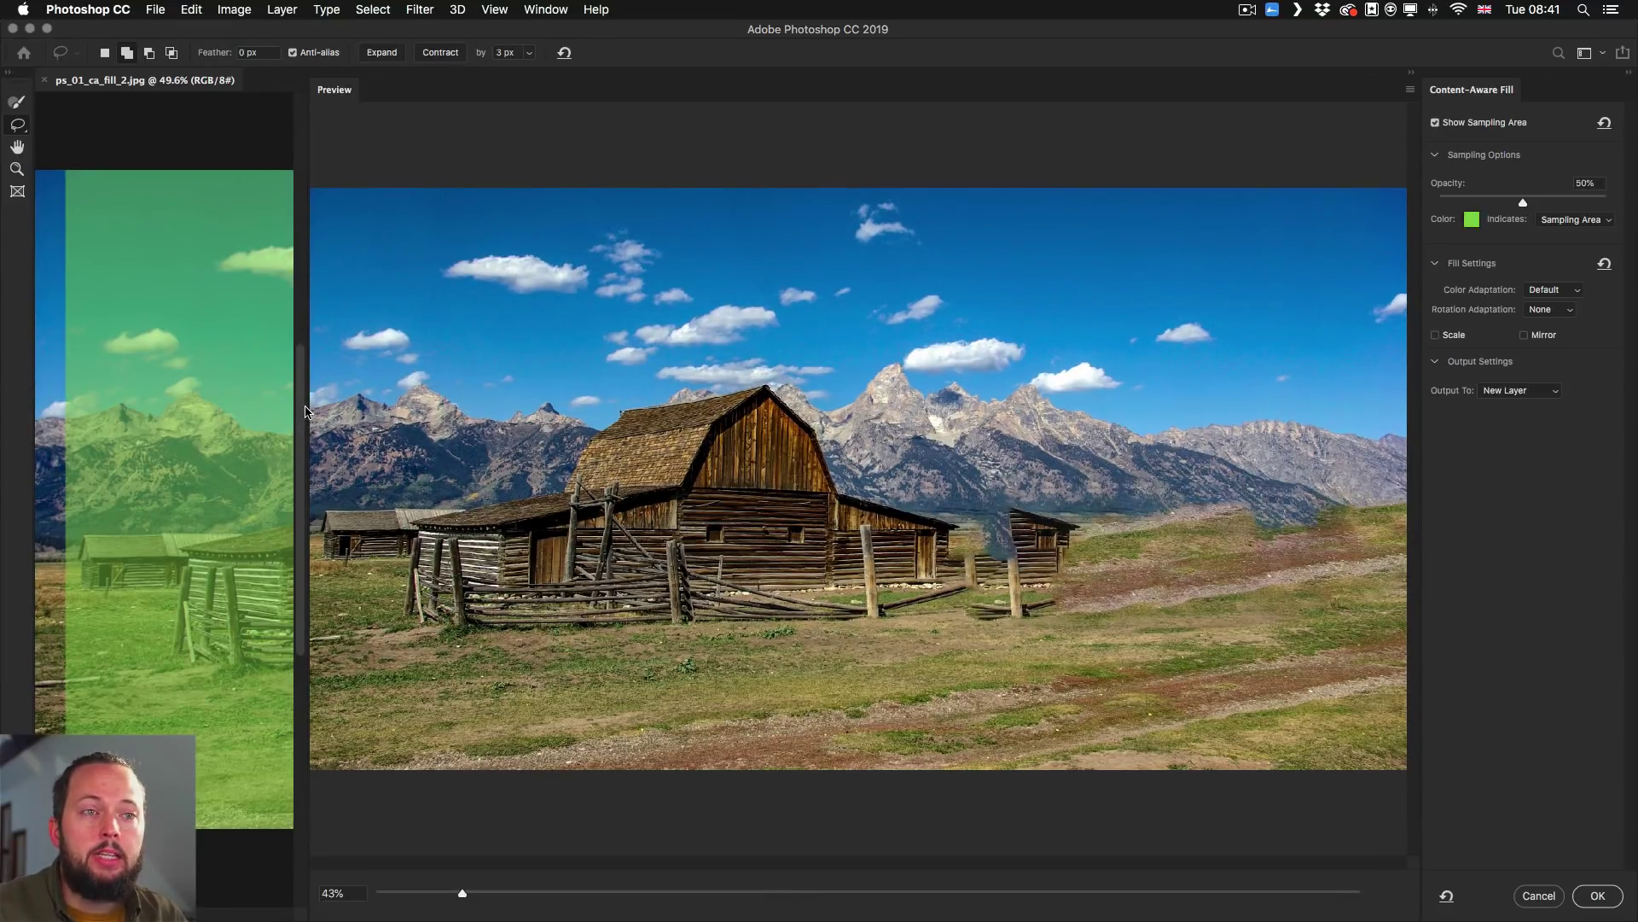
pyautogui.moveTo(304, 412); pyautogui.dragTo(632, 421)
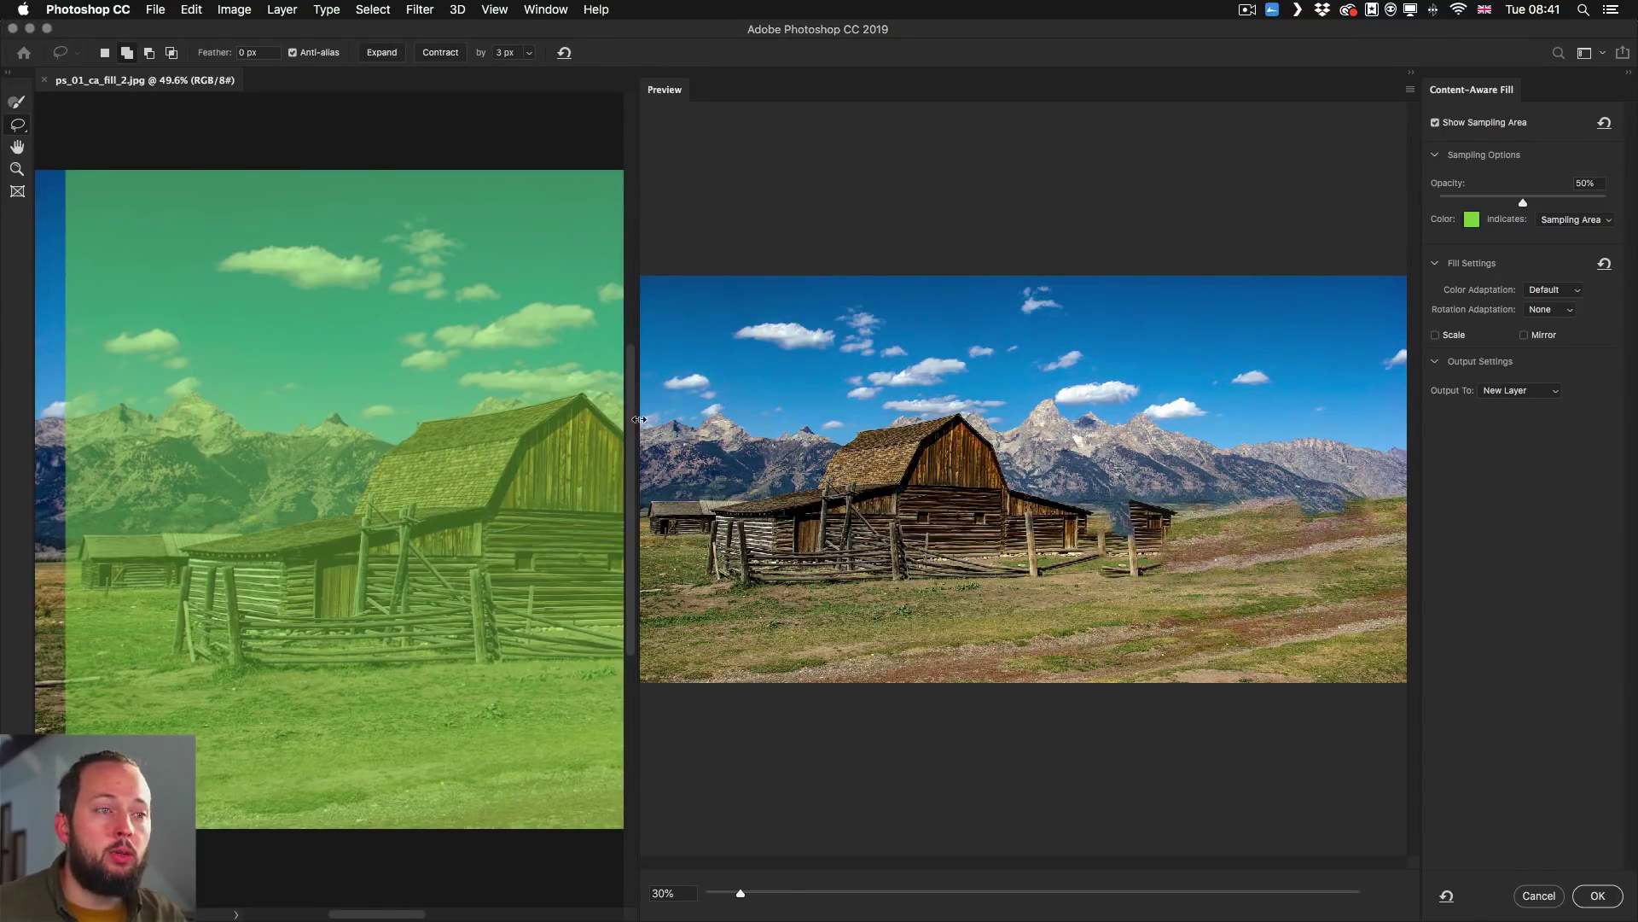
pyautogui.moveTo(631, 419); pyautogui.dragTo(701, 416)
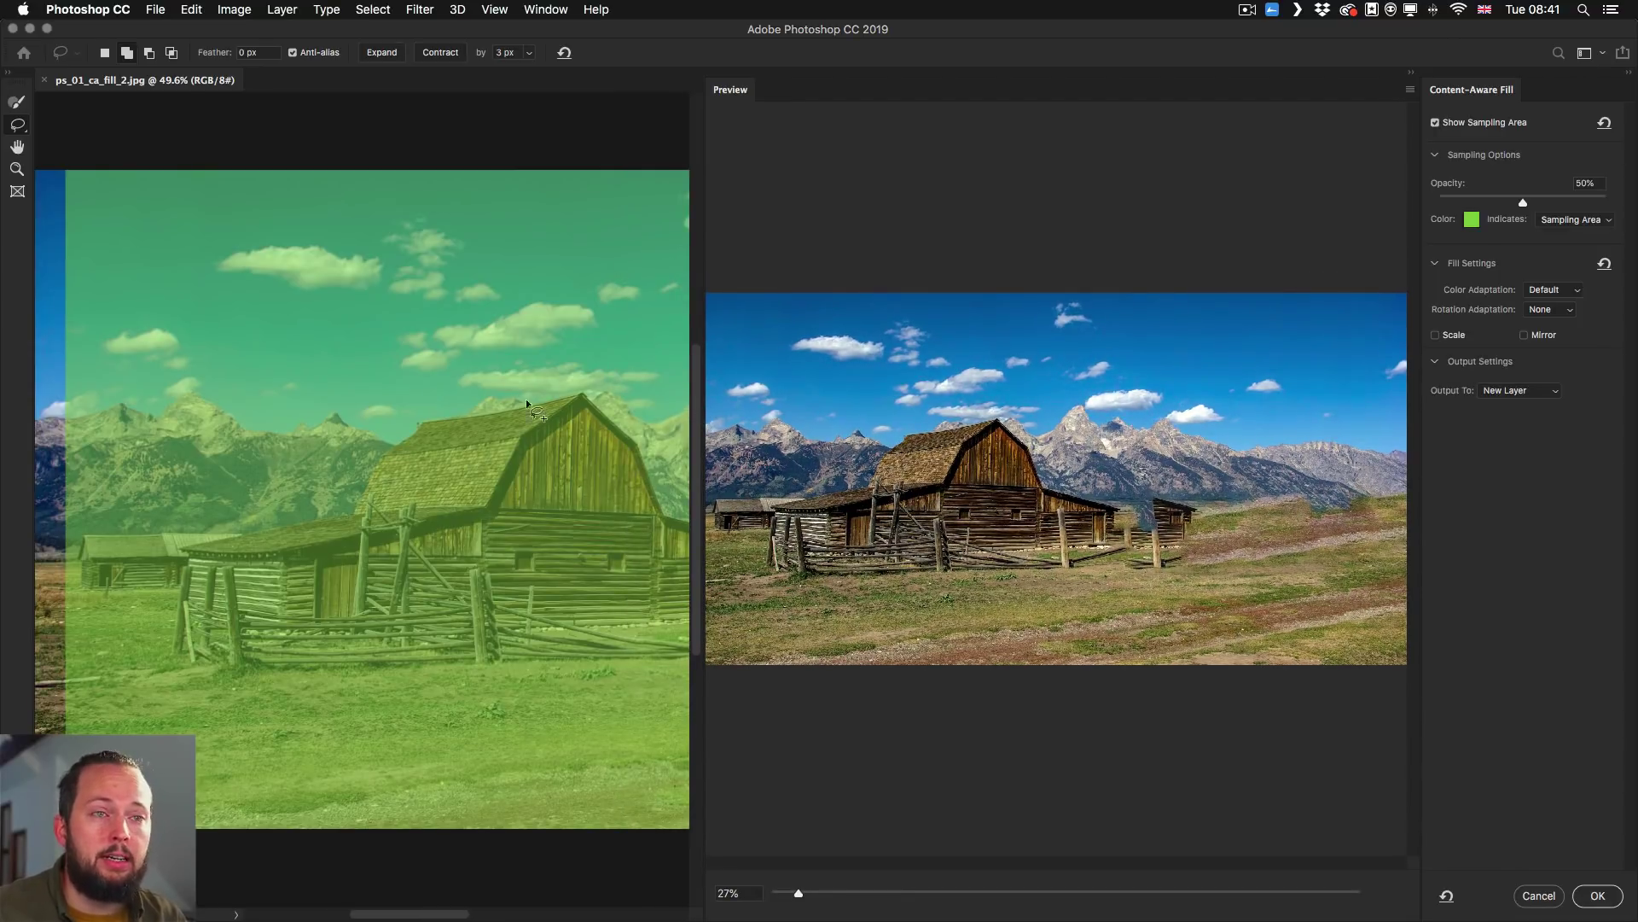
pyautogui.moveTo(564, 443); pyautogui.dragTo(182, 431)
pyautogui.moveTo(292, 427); pyautogui.dragTo(183, 421)
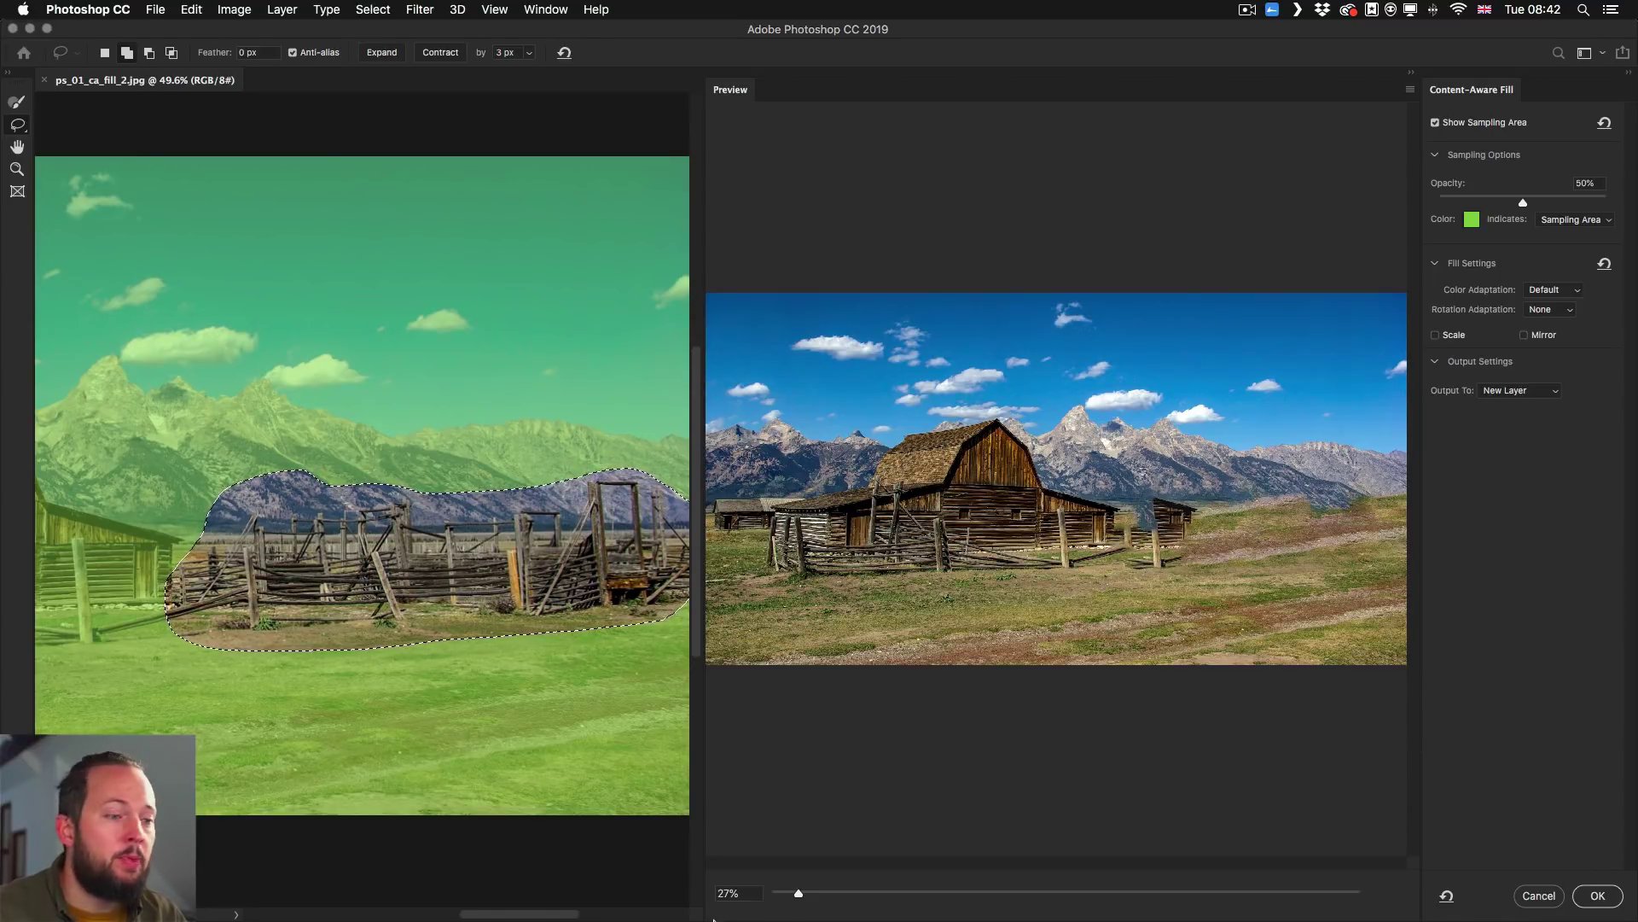
# Zoom the fill preview to 42% and the document view out to 33.3%, framing the barn
pyautogui.moveTo(798, 893); pyautogui.dragTo(821, 893)
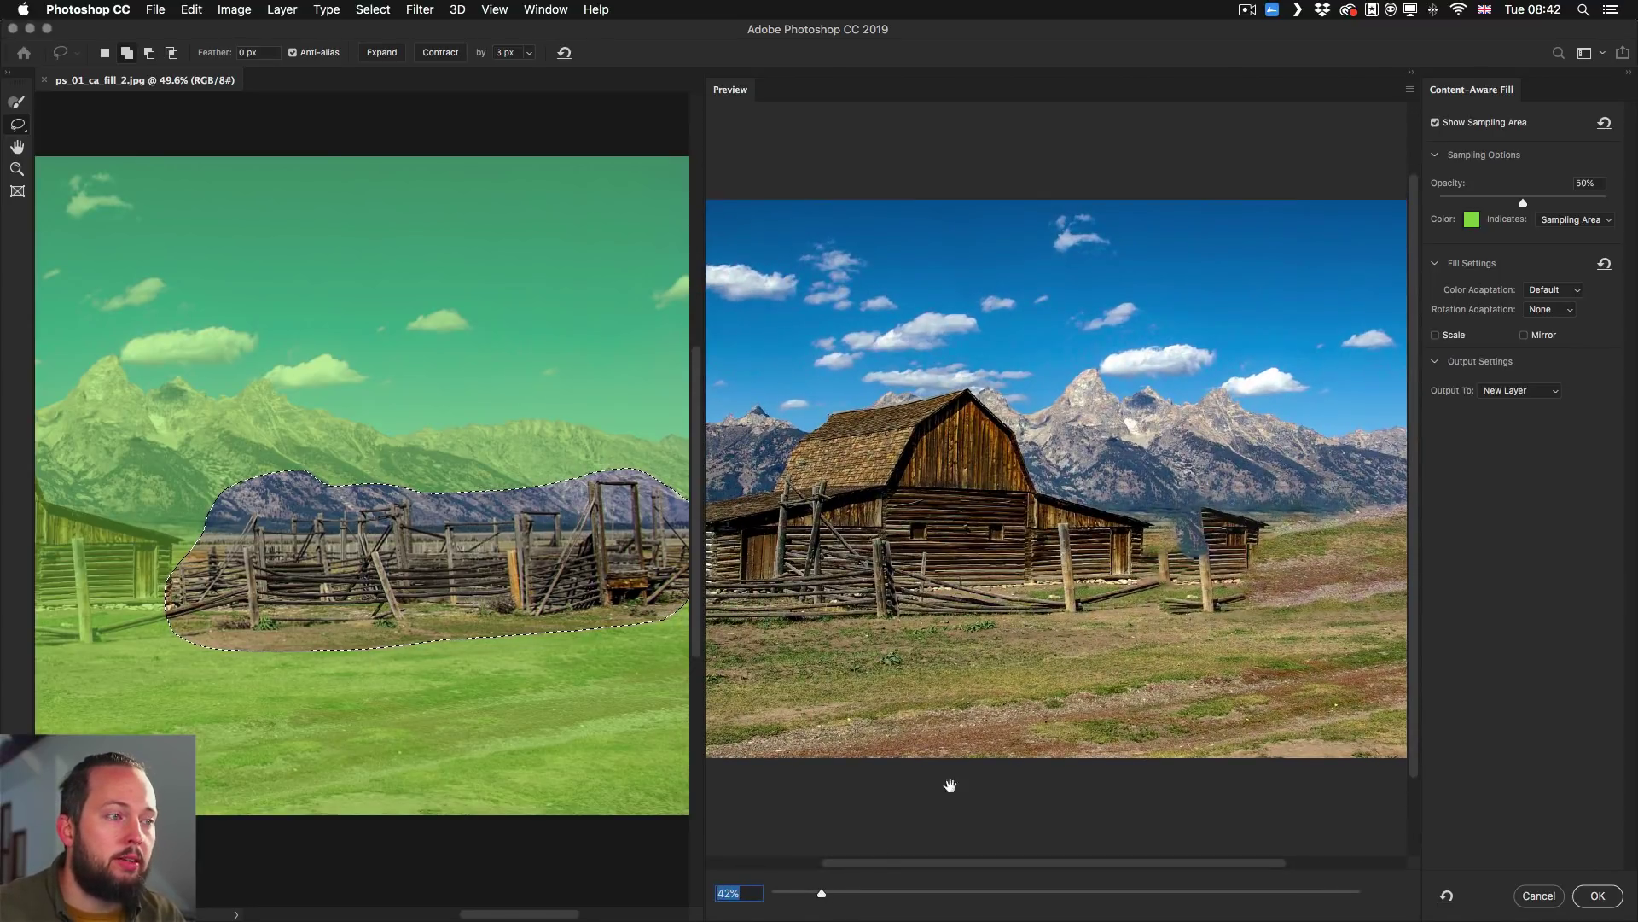
pyautogui.moveTo(1186, 526); pyautogui.dragTo(926, 472)
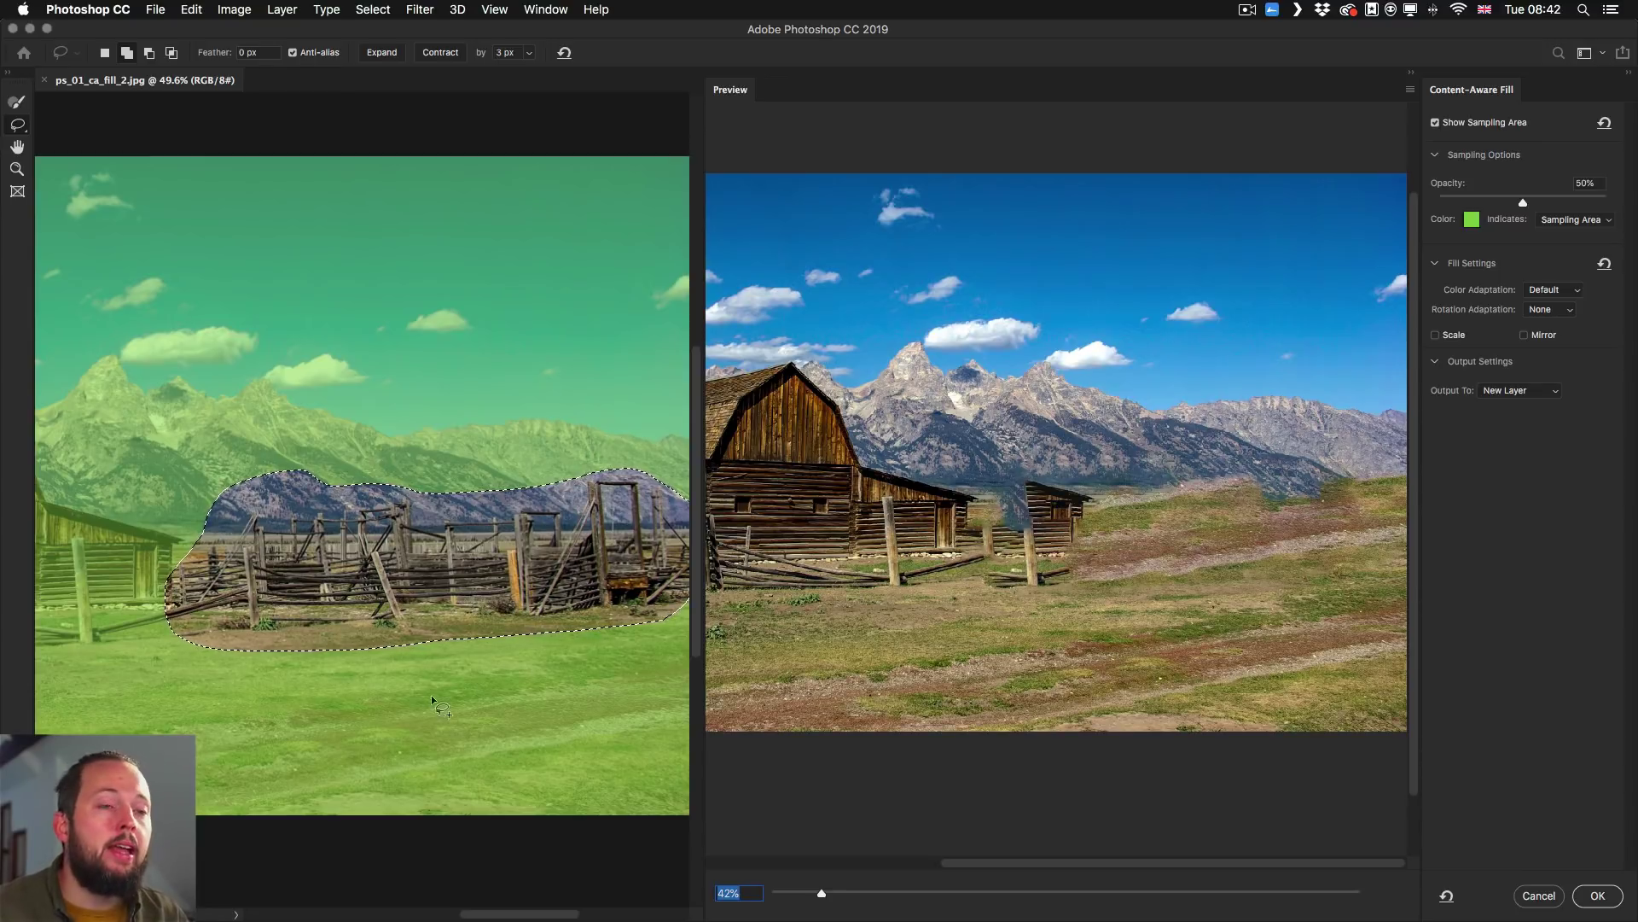
pyautogui.moveTo(219, 607)
pyautogui.mouseDown()
pyautogui.moveTo(283, 633)
pyautogui.moveTo(533, 646)
pyautogui.mouseUp()
pyautogui.press('super+minus')
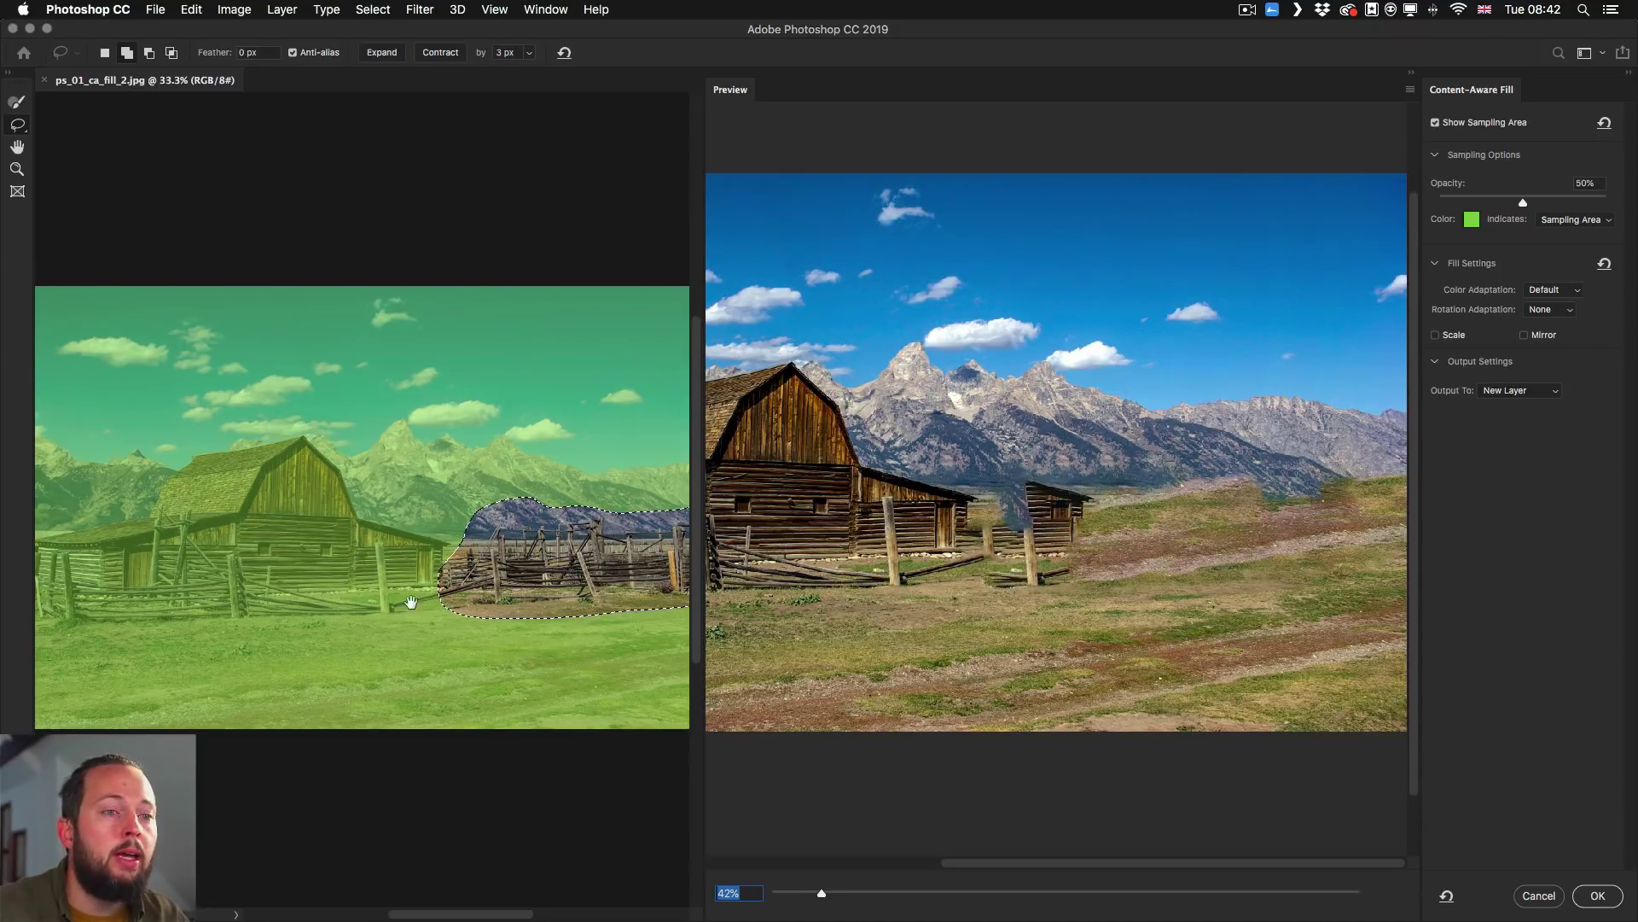
pyautogui.moveTo(439, 636)
pyautogui.mouseDown()
pyautogui.moveTo(330, 629)
pyautogui.moveTo(331, 592)
pyautogui.mouseUp()
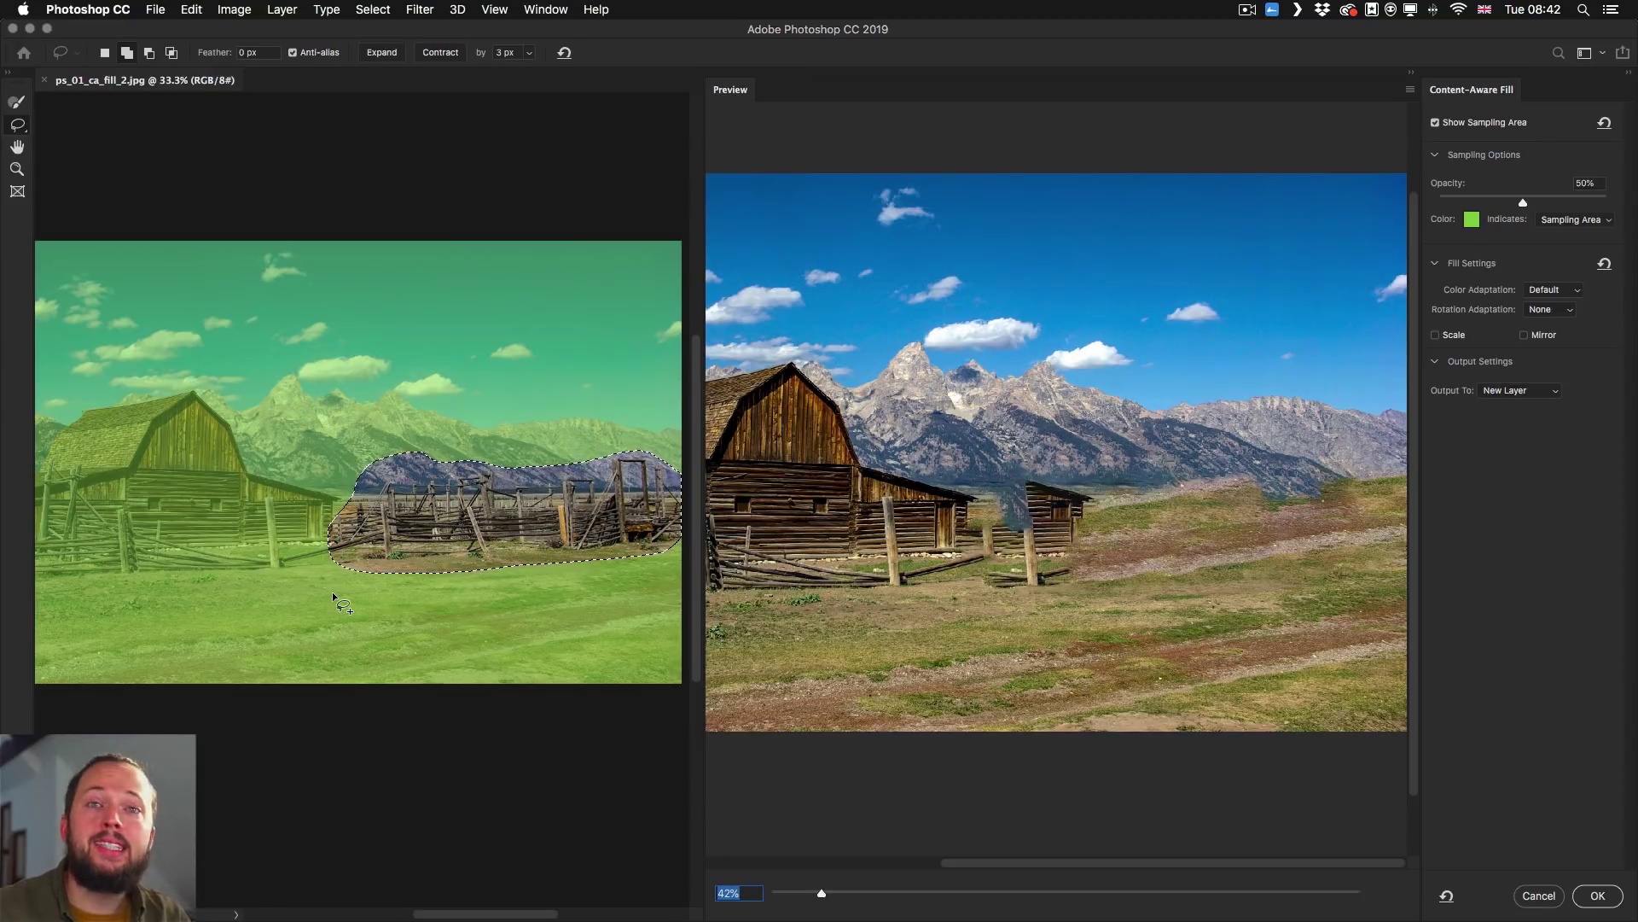
# With a 250-size Sampling Brush, add the image's left edge strip to the sampling area
pyautogui.click(17, 105)
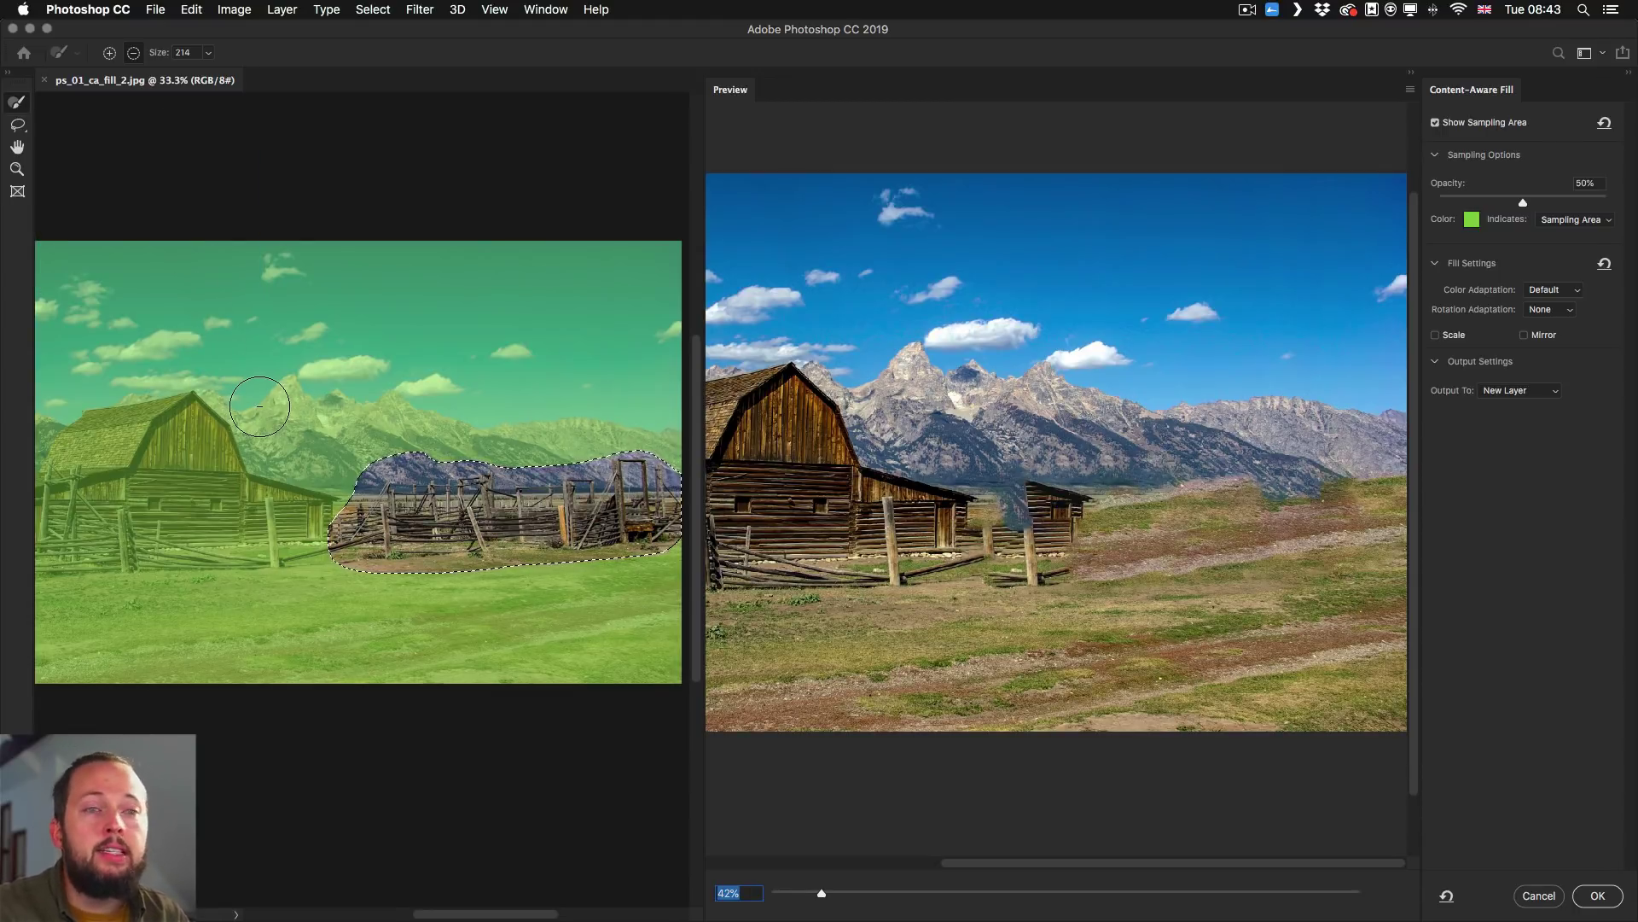
pyautogui.press(']')
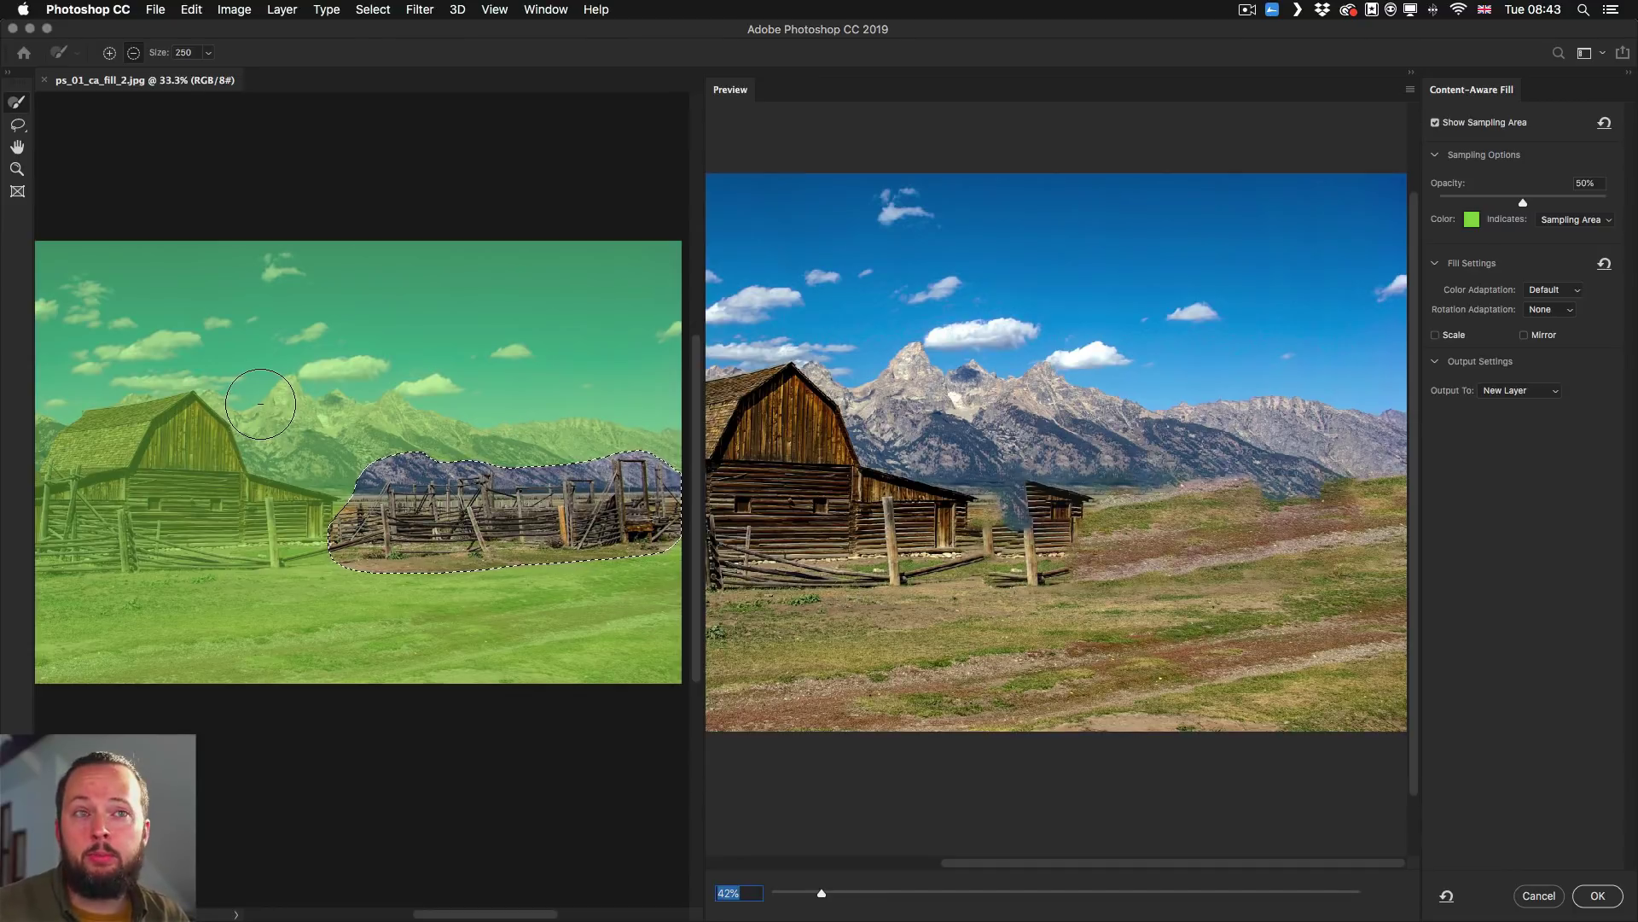
pyautogui.moveTo(250, 395)
pyautogui.mouseDown()
pyautogui.moveTo(288, 389)
pyautogui.moveTo(260, 389)
pyautogui.mouseUp()
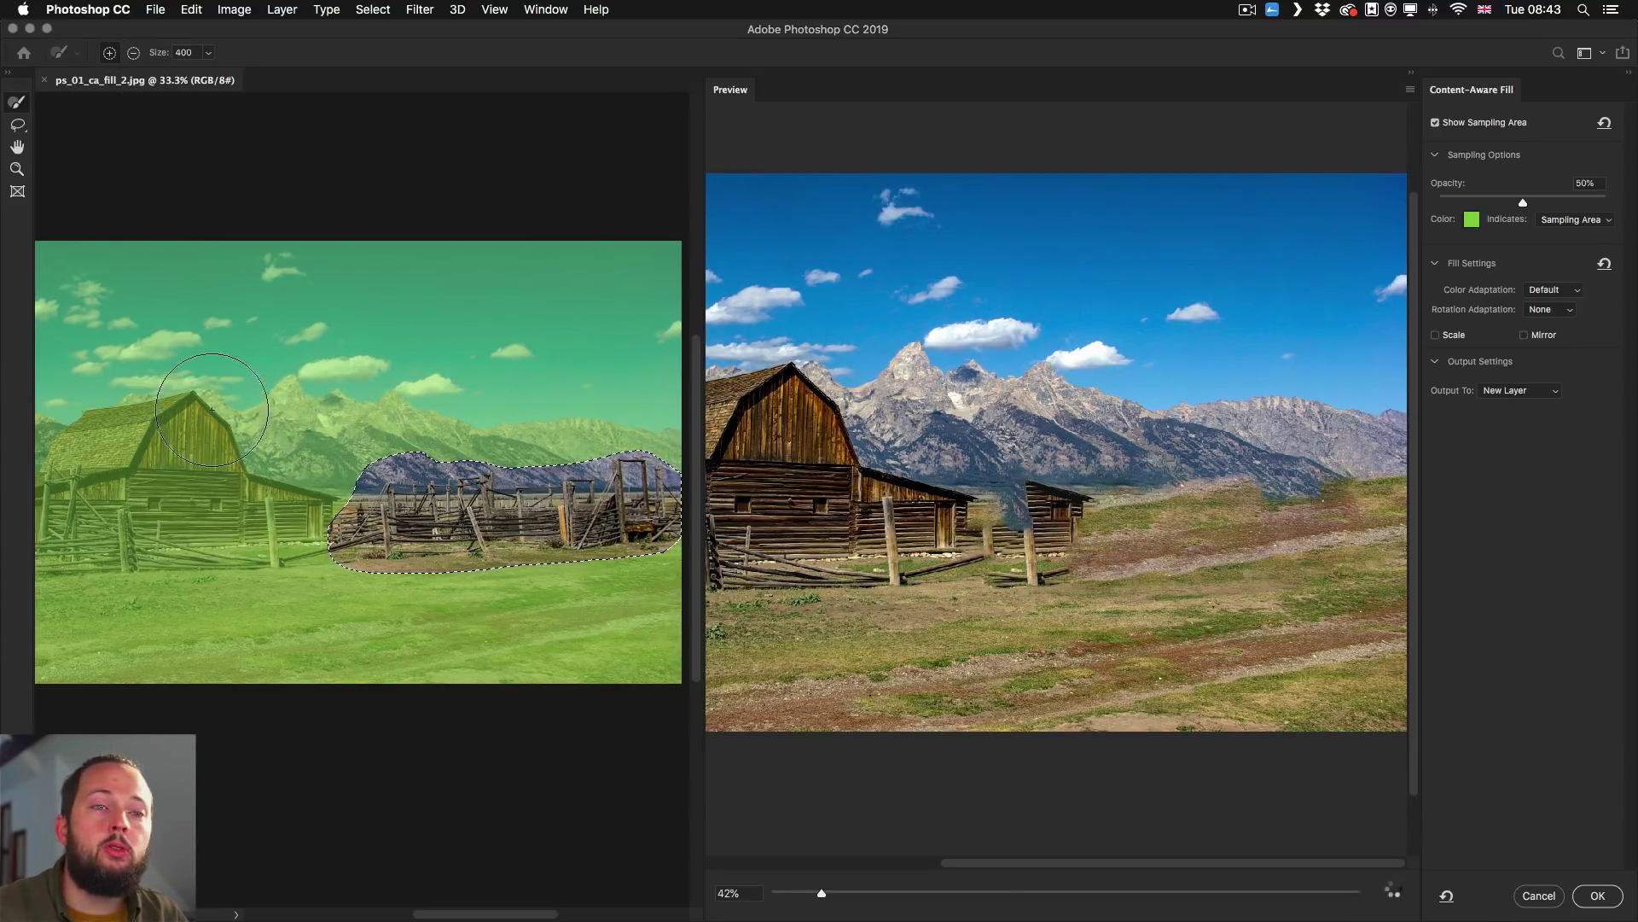
pyautogui.hscroll(-5, 319, 408)
pyautogui.moveTo(130, 276); pyautogui.dragTo(129, 659)
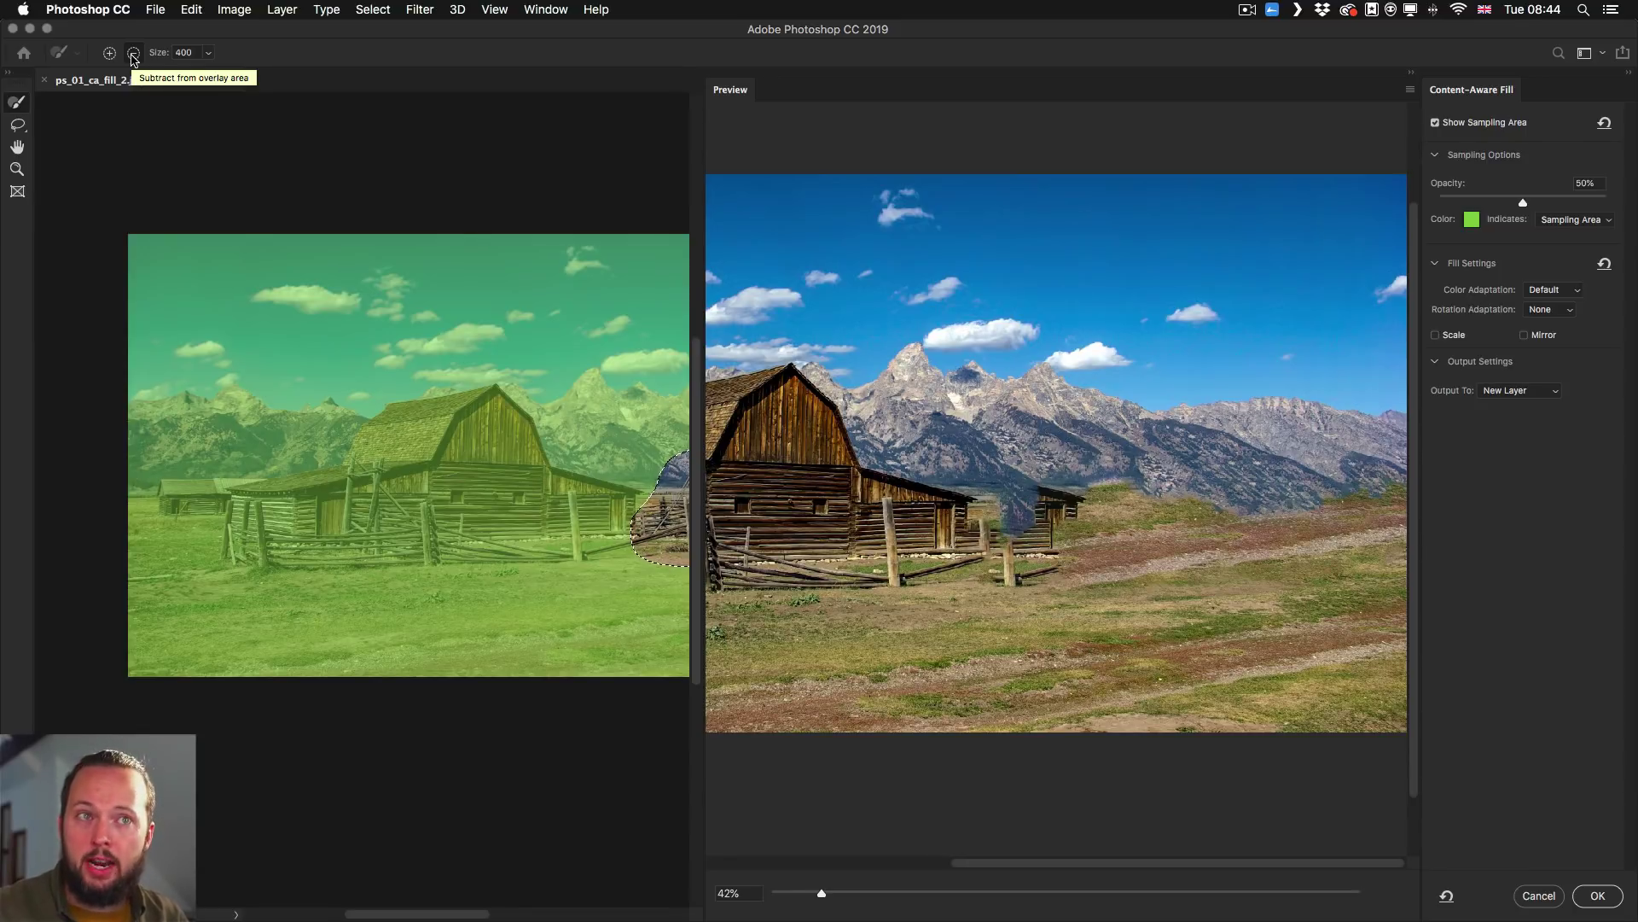
# In Subtract mode, paint out the barn and mountains from the sampling area
pyautogui.click(134, 55)
pyautogui.hscroll(5, 301, 386)
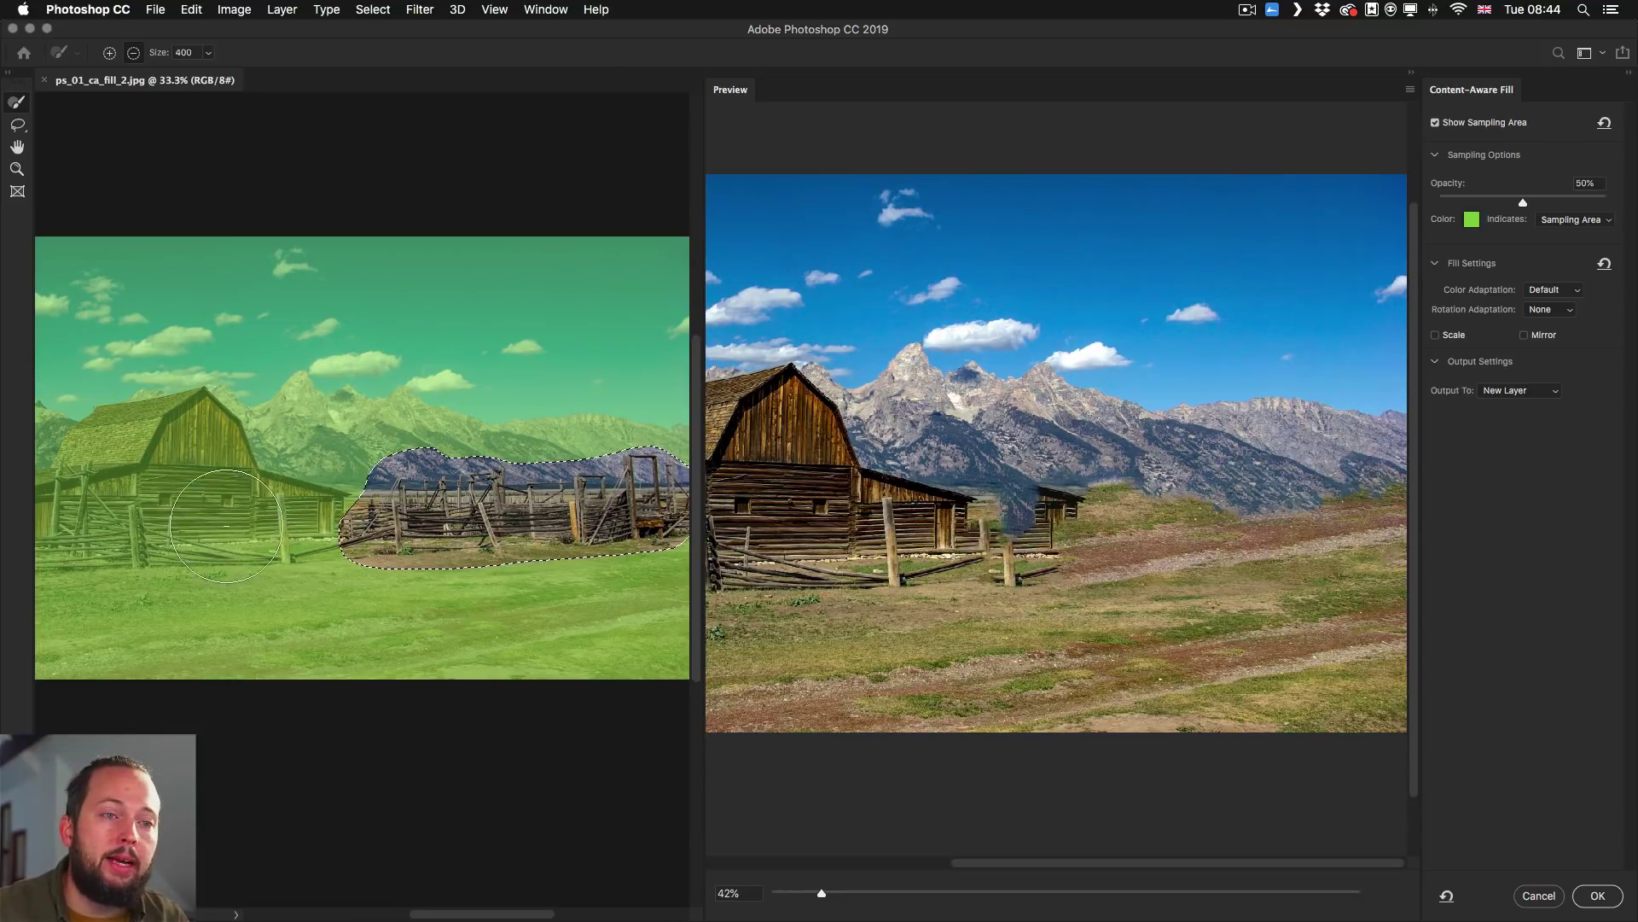
pyautogui.hscroll(-3, 222, 523)
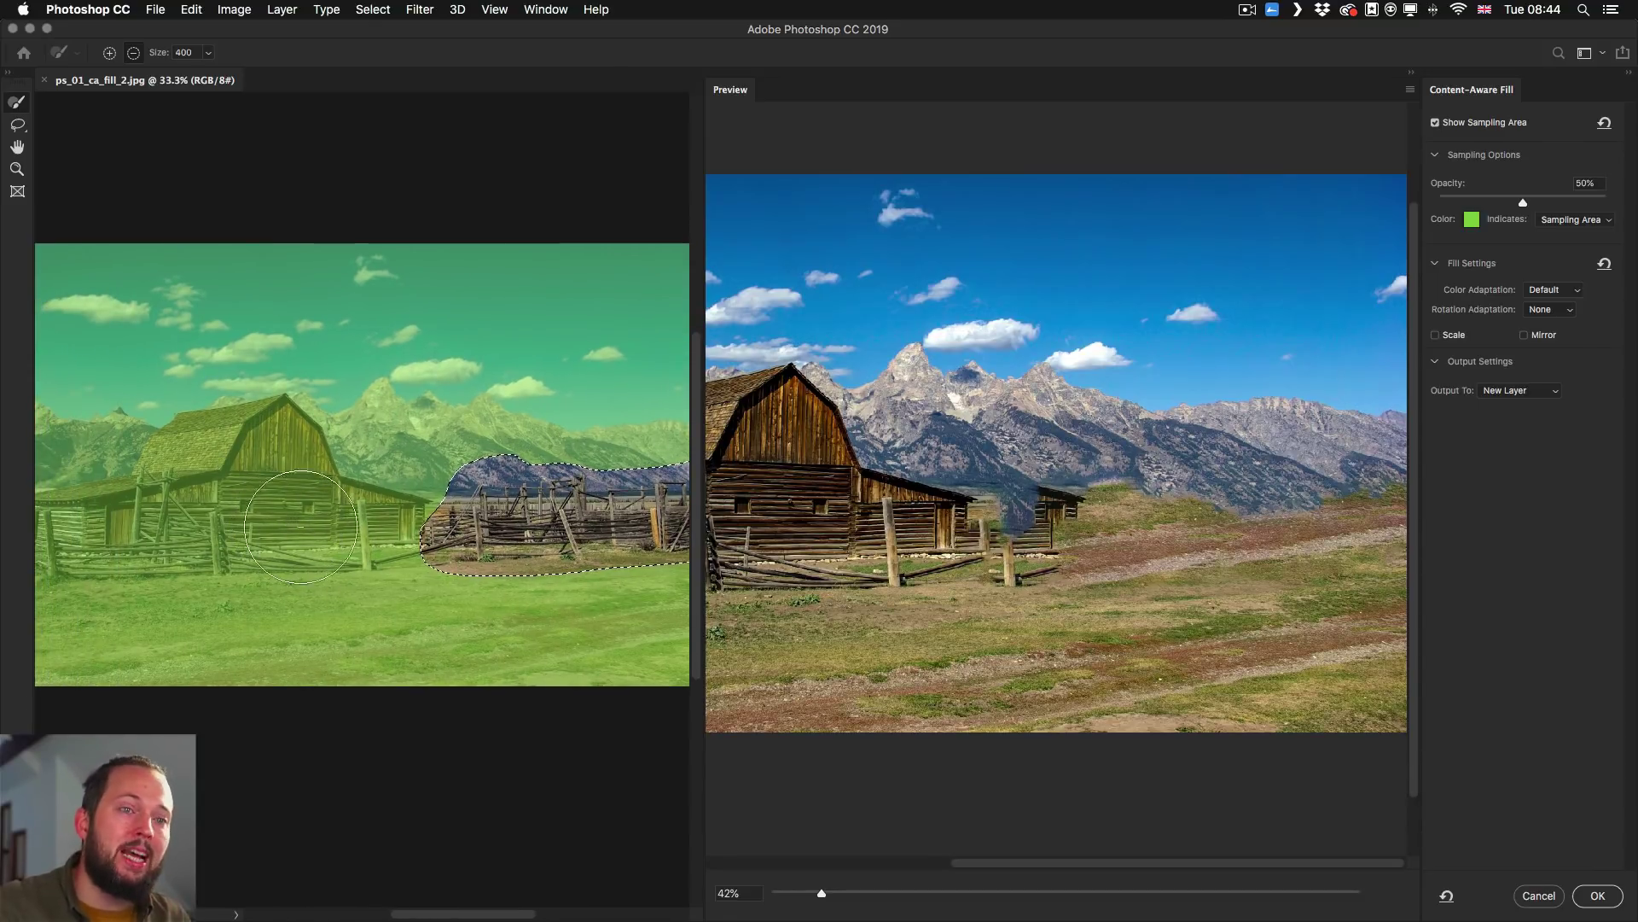
pyautogui.moveTo(294, 499)
pyautogui.mouseDown()
pyautogui.moveTo(322, 494)
pyautogui.moveTo(312, 521)
pyautogui.moveTo(311, 467)
pyautogui.moveTo(261, 445)
pyautogui.moveTo(61, 539)
pyautogui.moveTo(403, 534)
pyautogui.mouseUp()
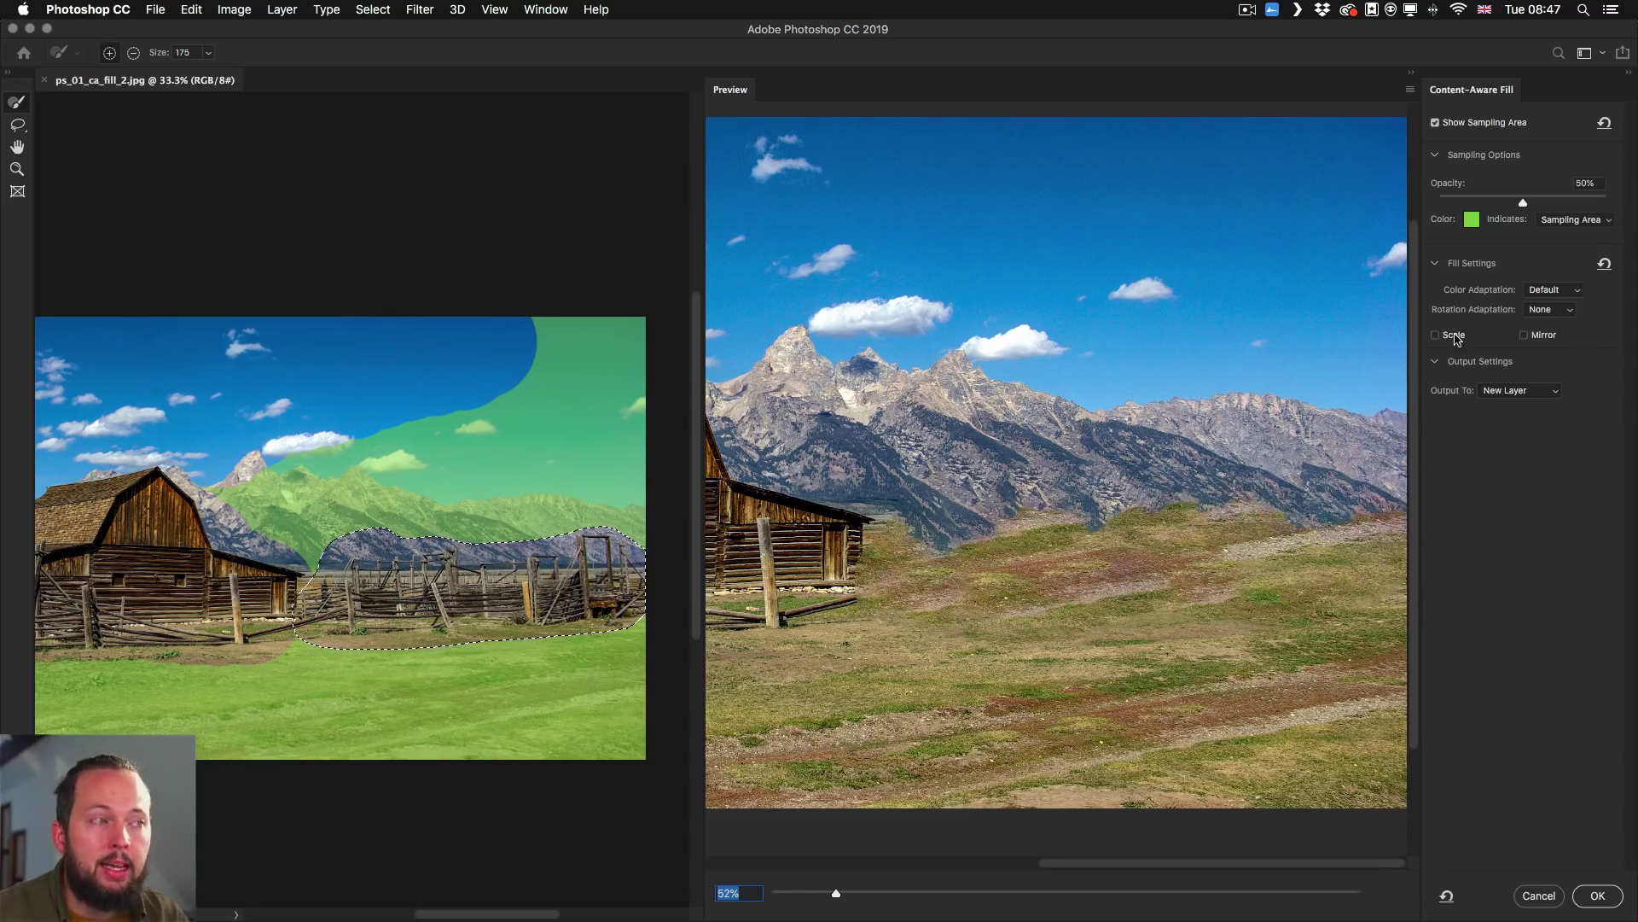
# Enable Scale and Mirror, keeping Color Adaptation at Default
pyautogui.click(1455, 337)
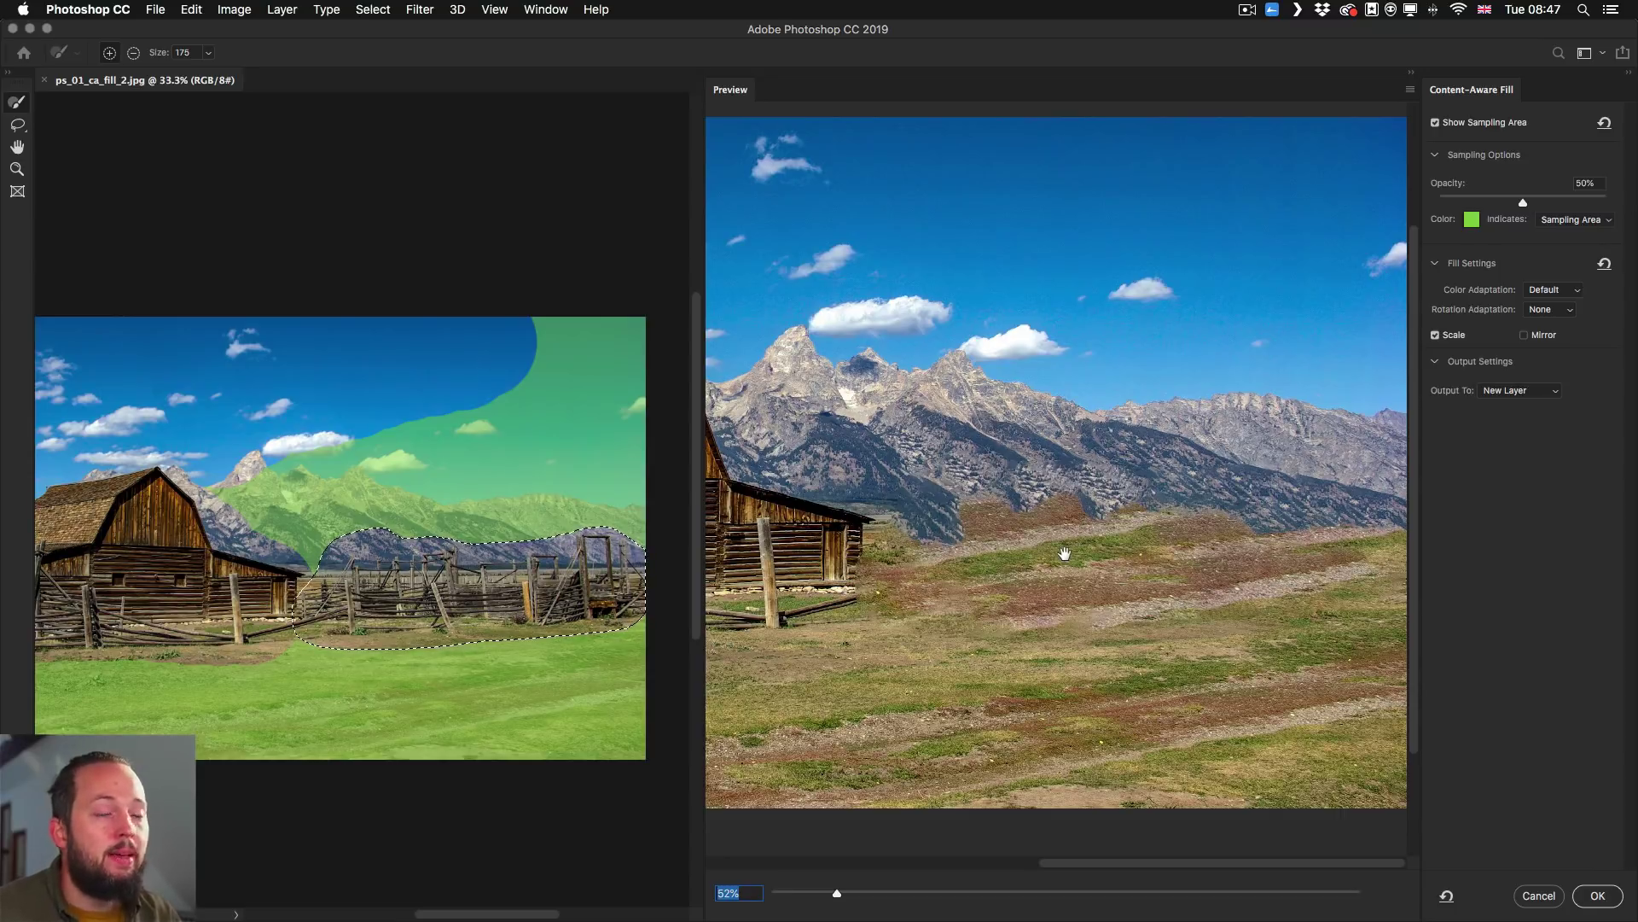
pyautogui.click(1525, 335)
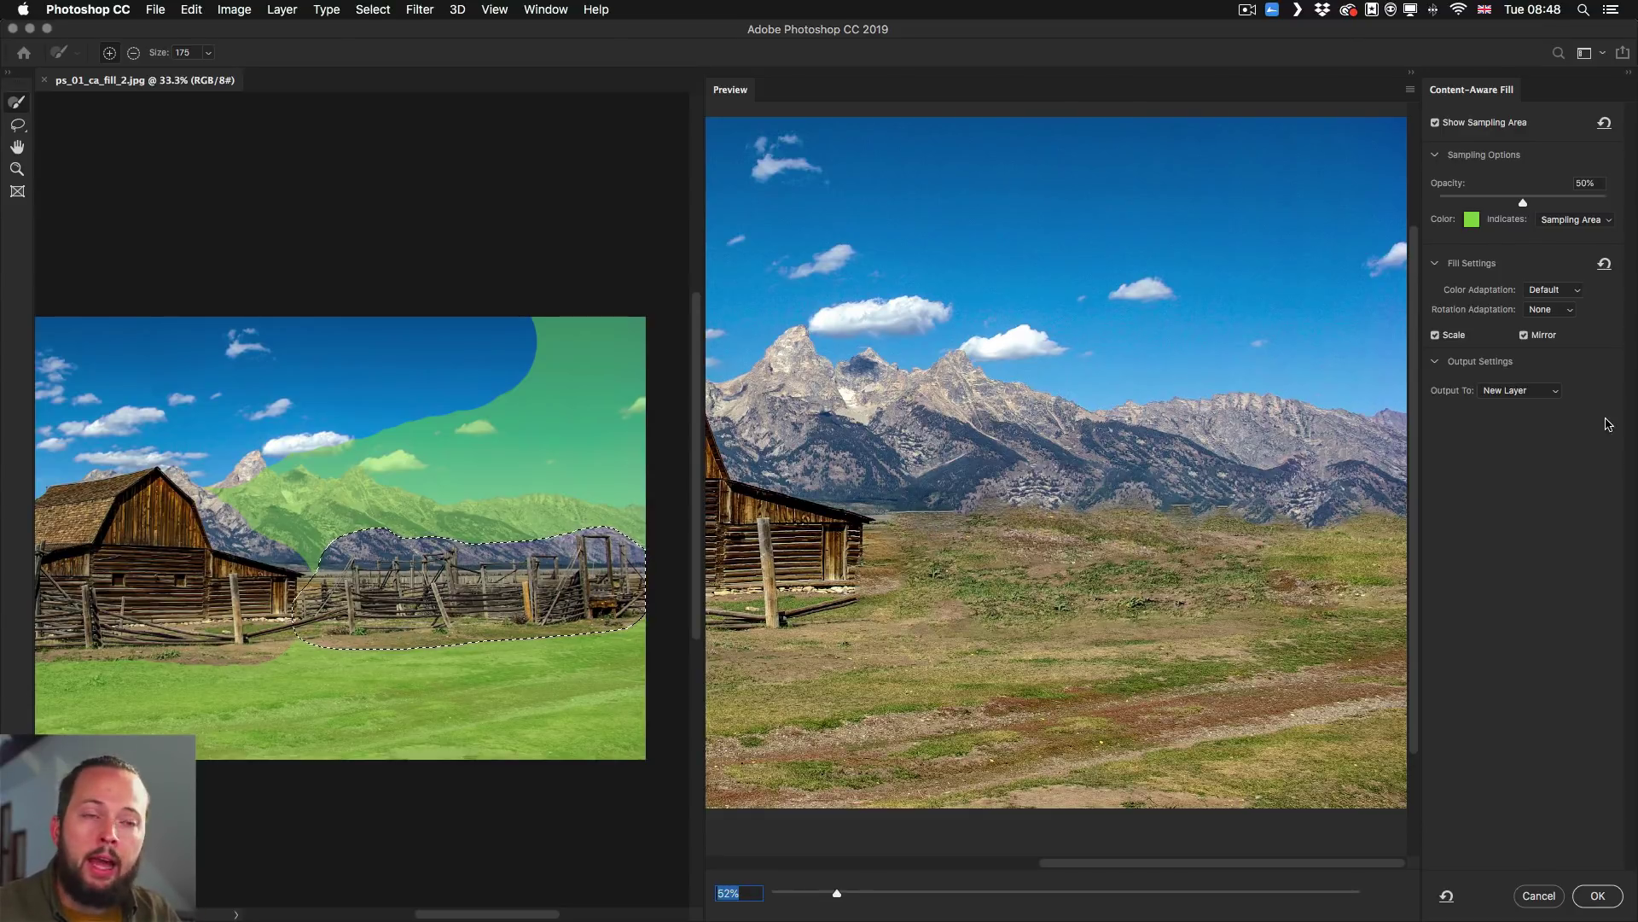
pyautogui.click(1545, 290)
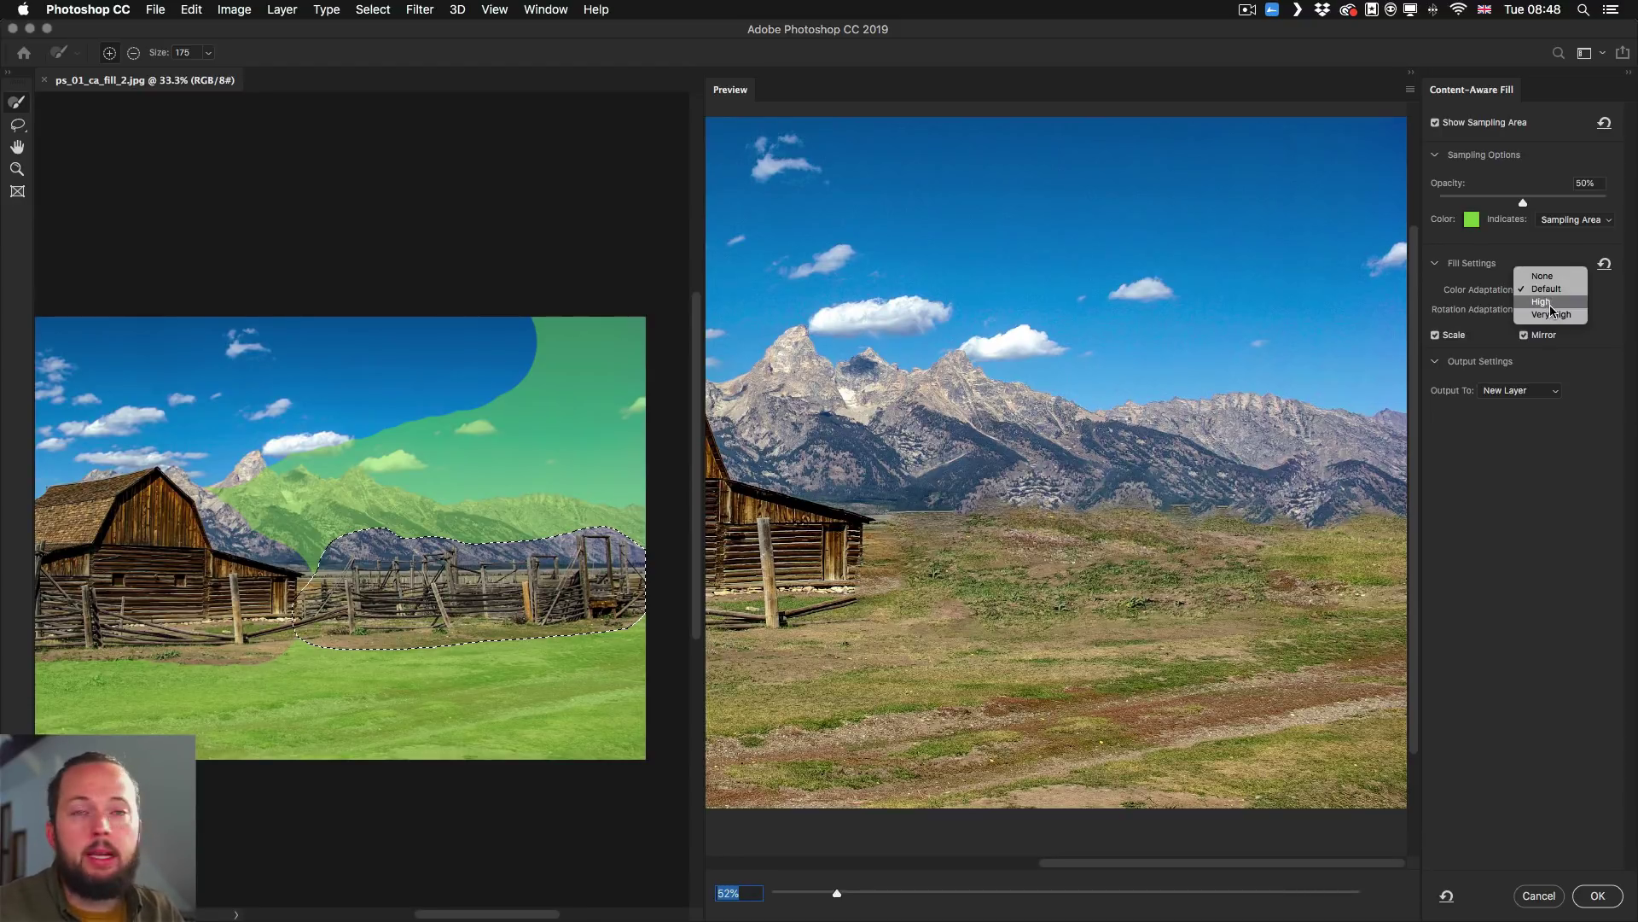
pyautogui.click(1553, 485)
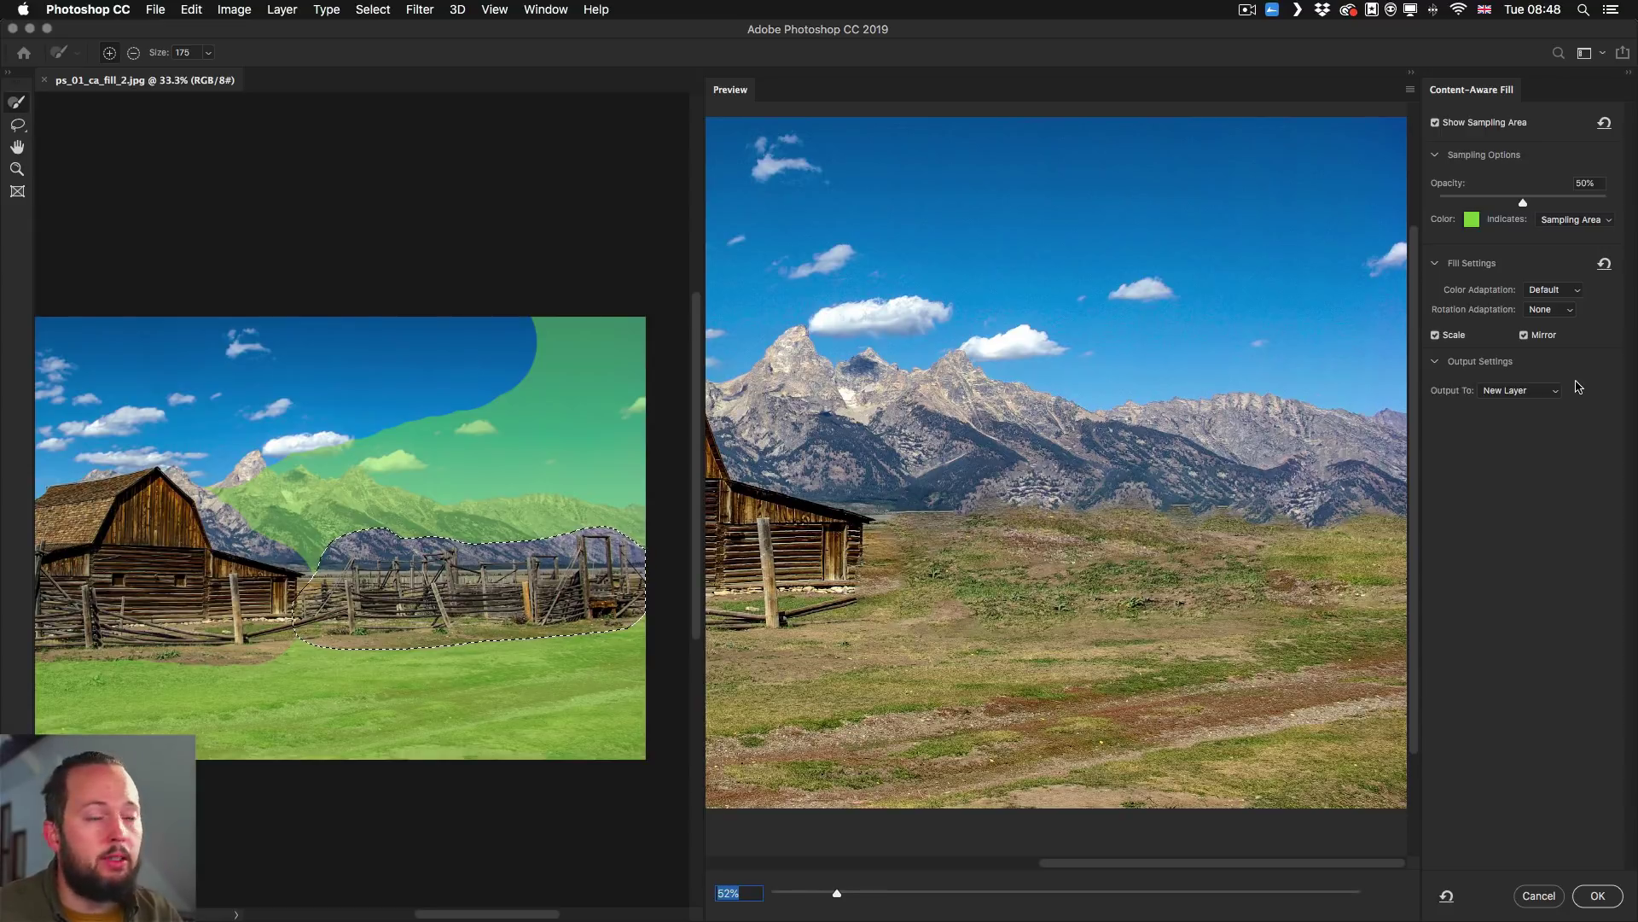
# Try Full rotation adaptation, then set Rotation Adaptation back to None
pyautogui.click(1564, 311)
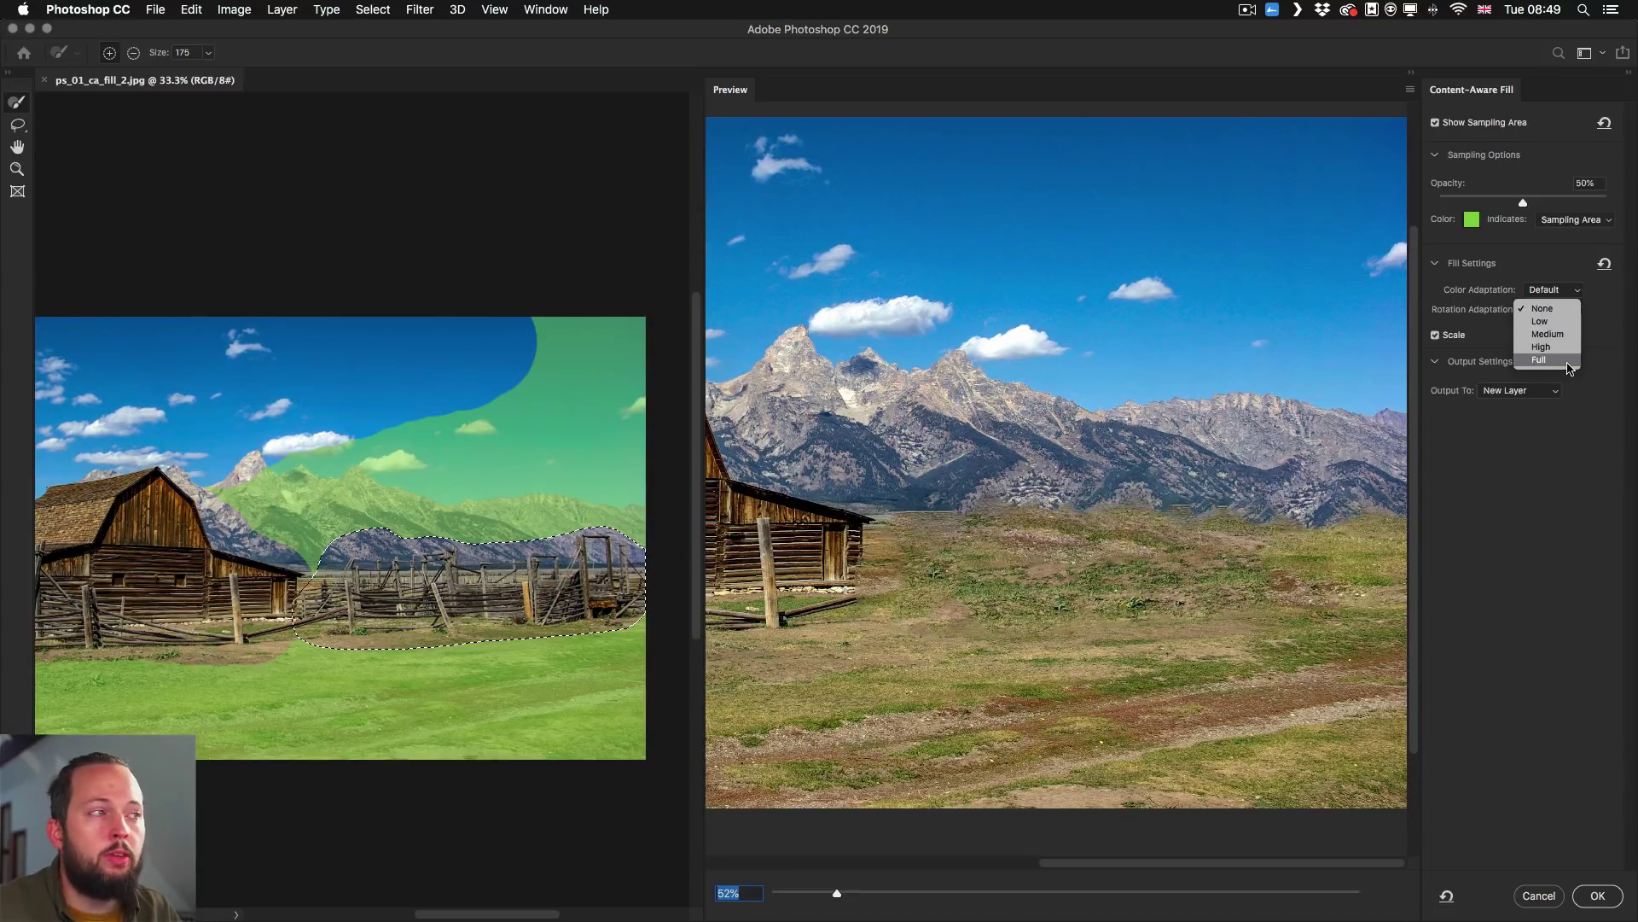
pyautogui.click(1540, 359)
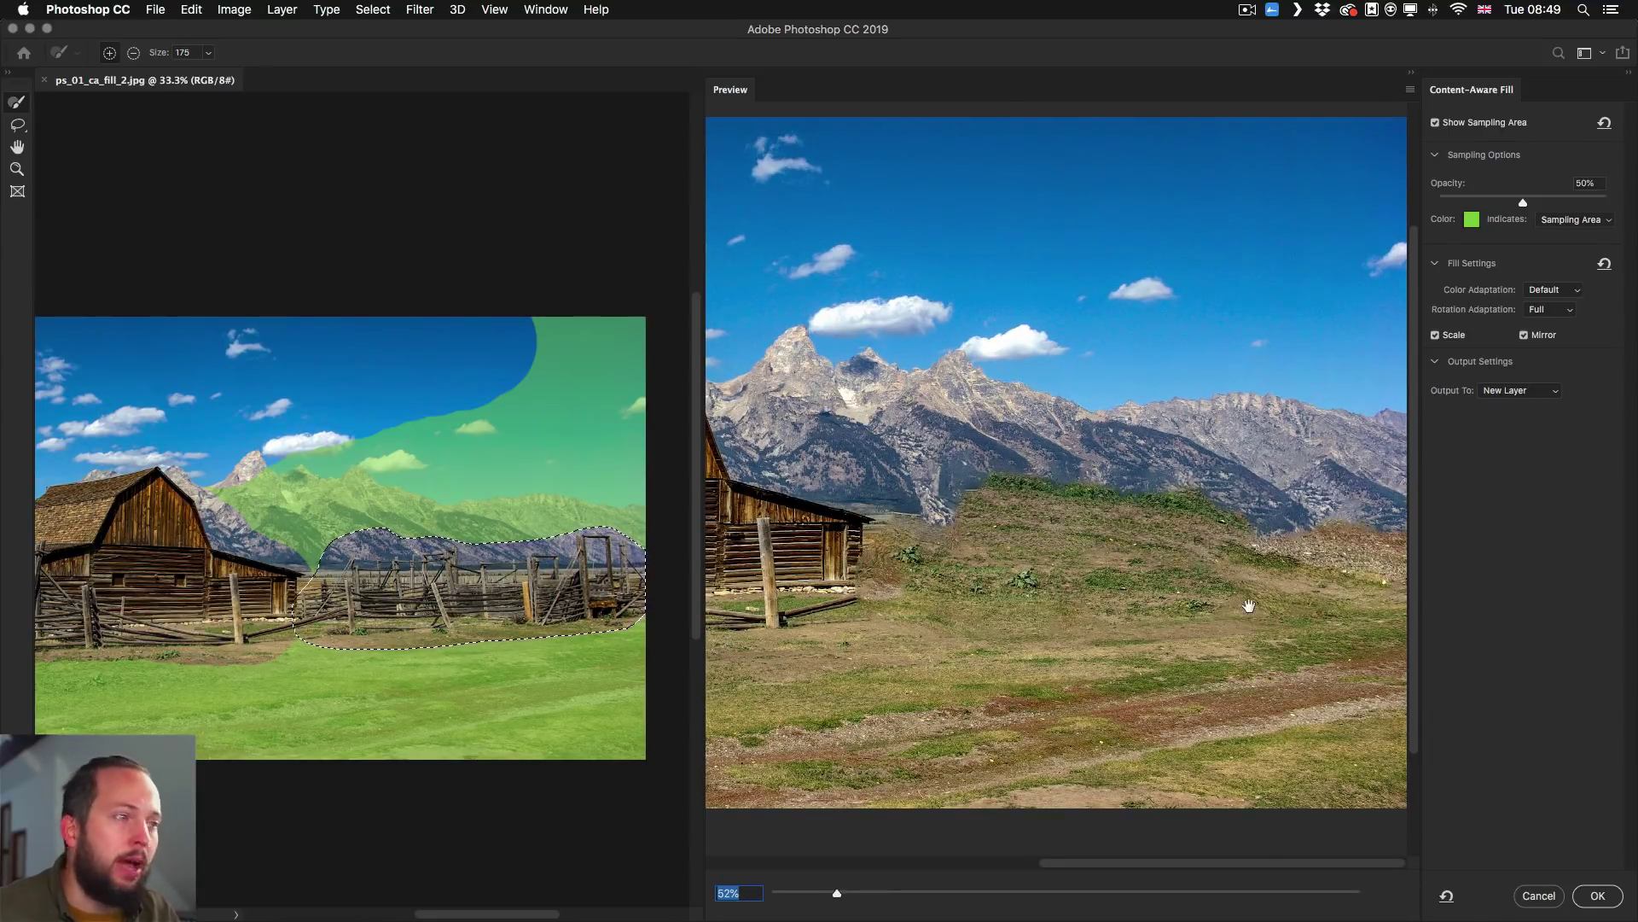
pyautogui.click(1549, 310)
pyautogui.click(1553, 254)
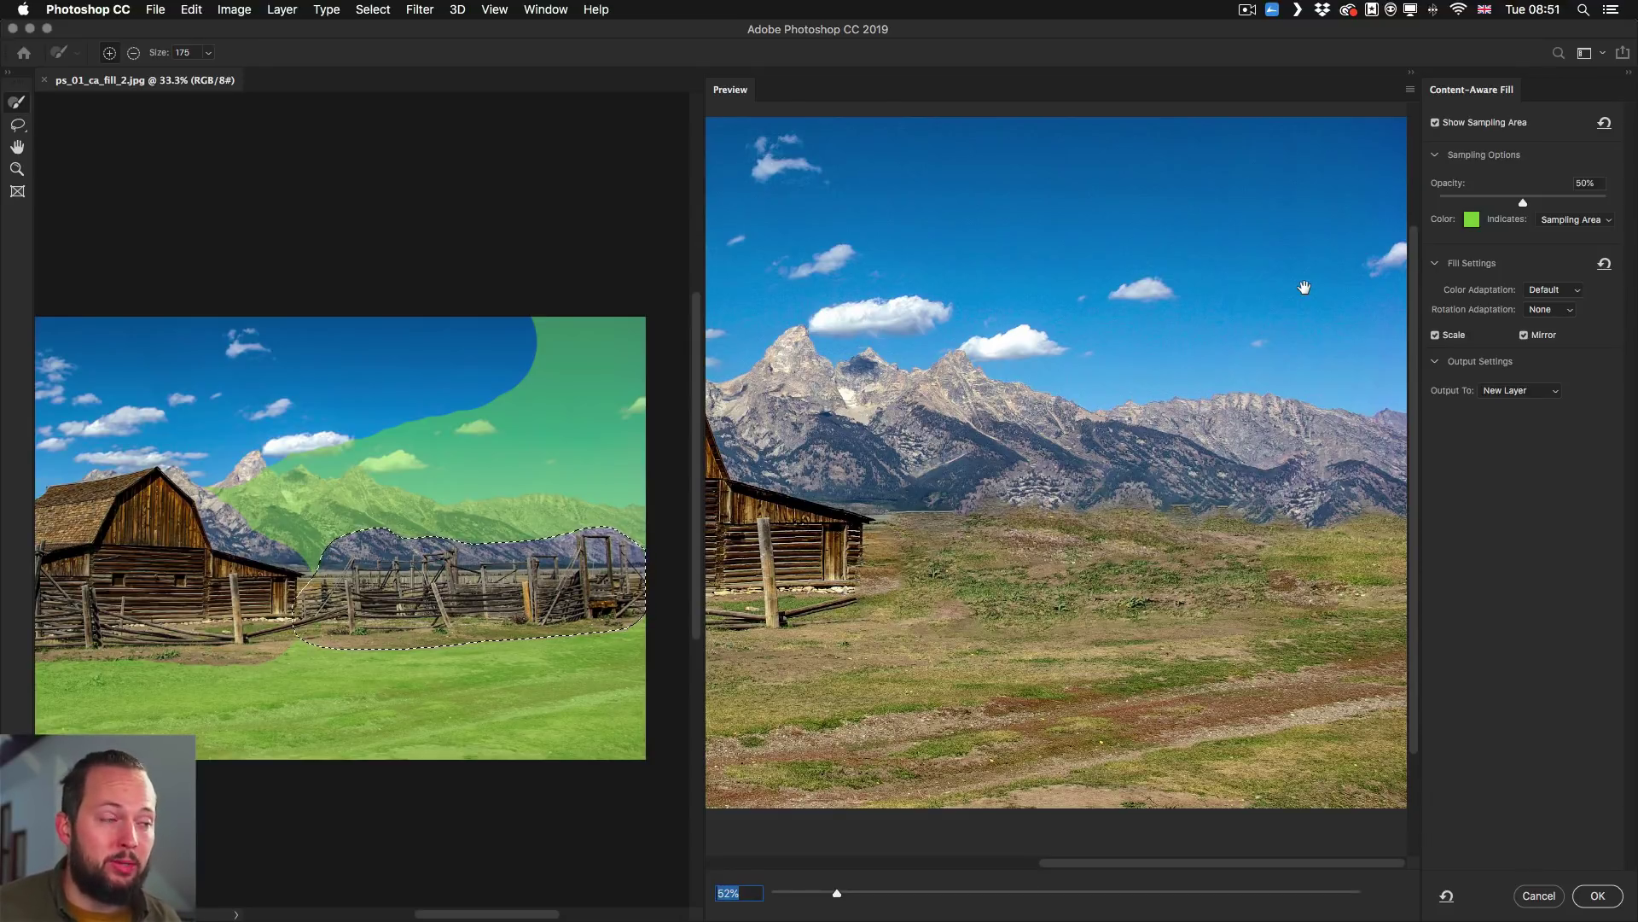
# Keep the output set to New Layer and apply the Content-Aware Fill
pyautogui.click(1520, 394)
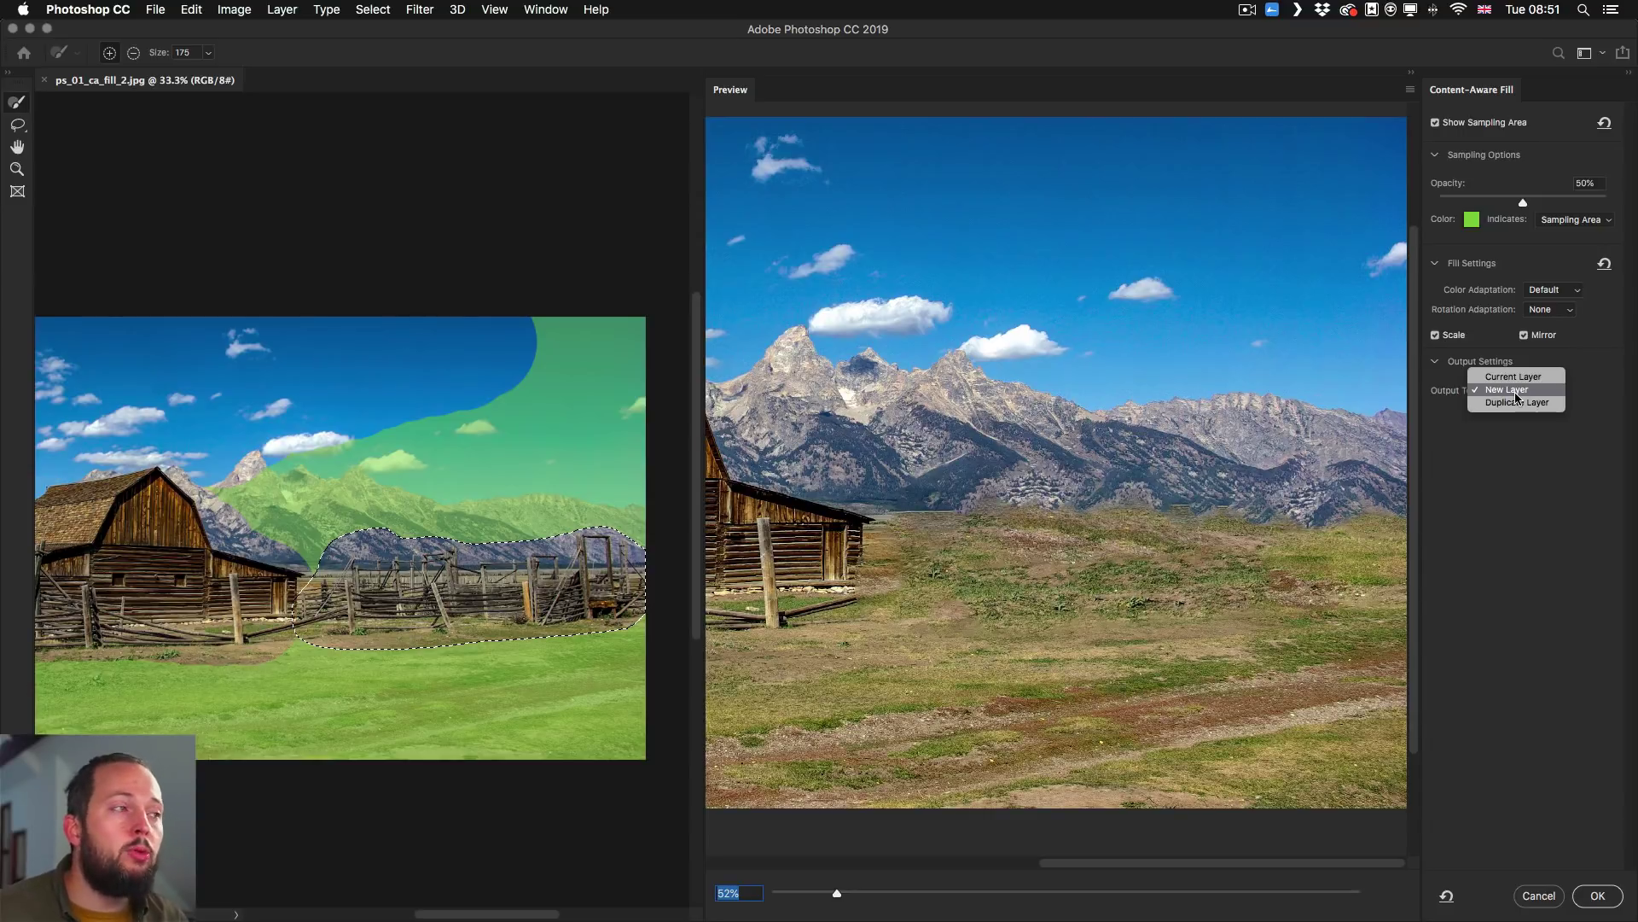
pyautogui.click(1508, 389)
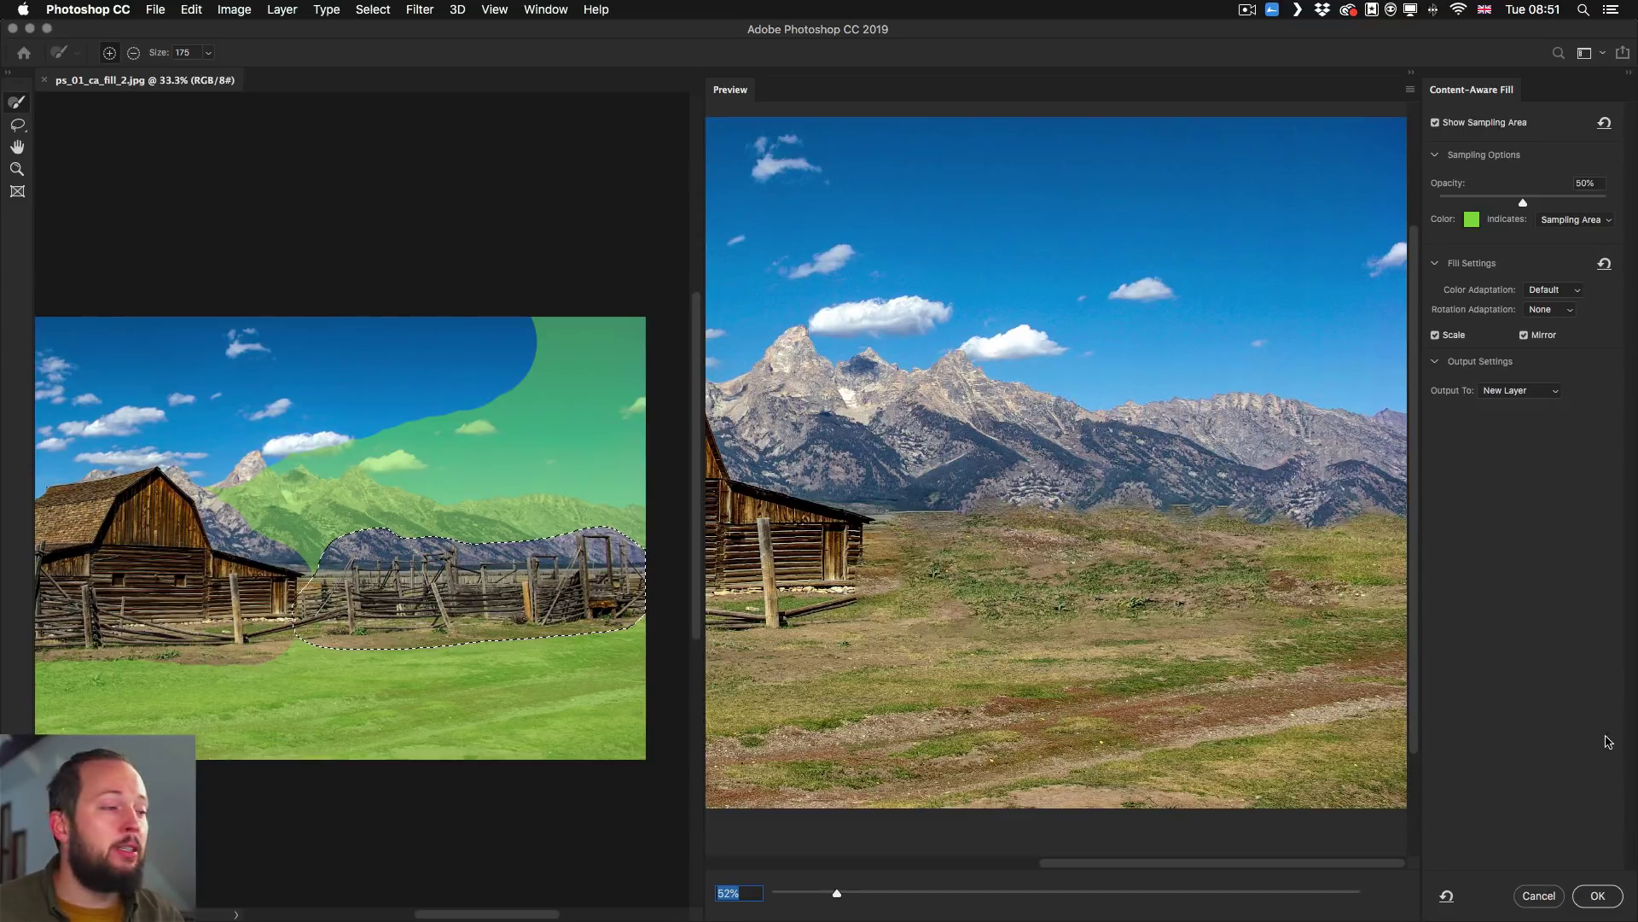
pyautogui.click(1597, 895)
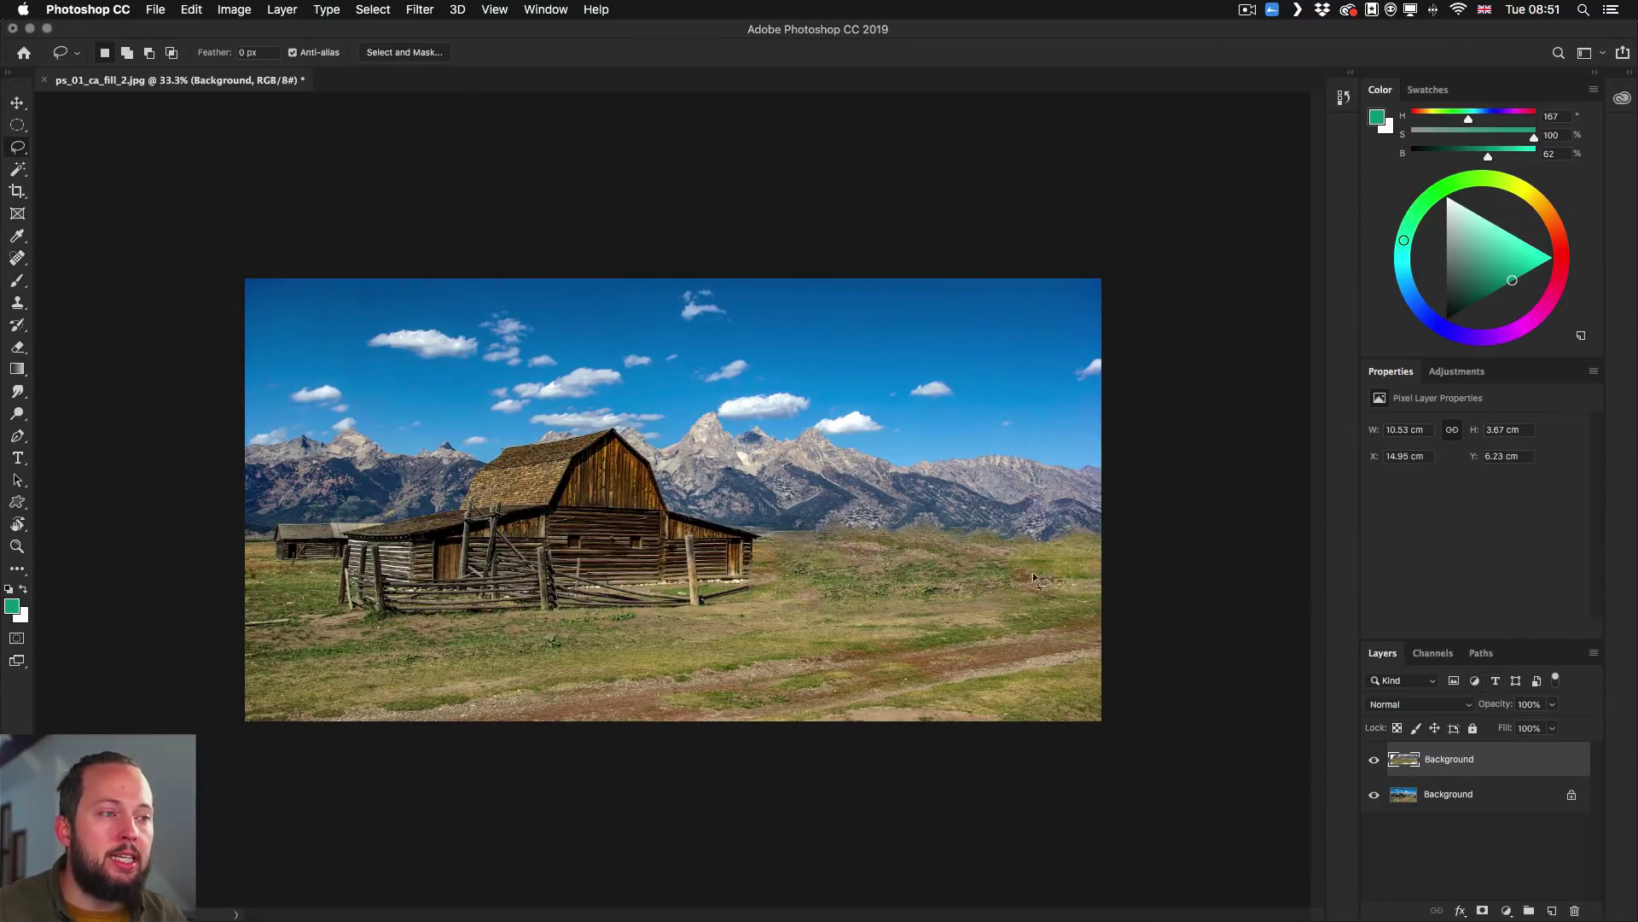
pyautogui.press('z')
pyautogui.moveTo(902, 543); pyautogui.dragTo(1114, 588)
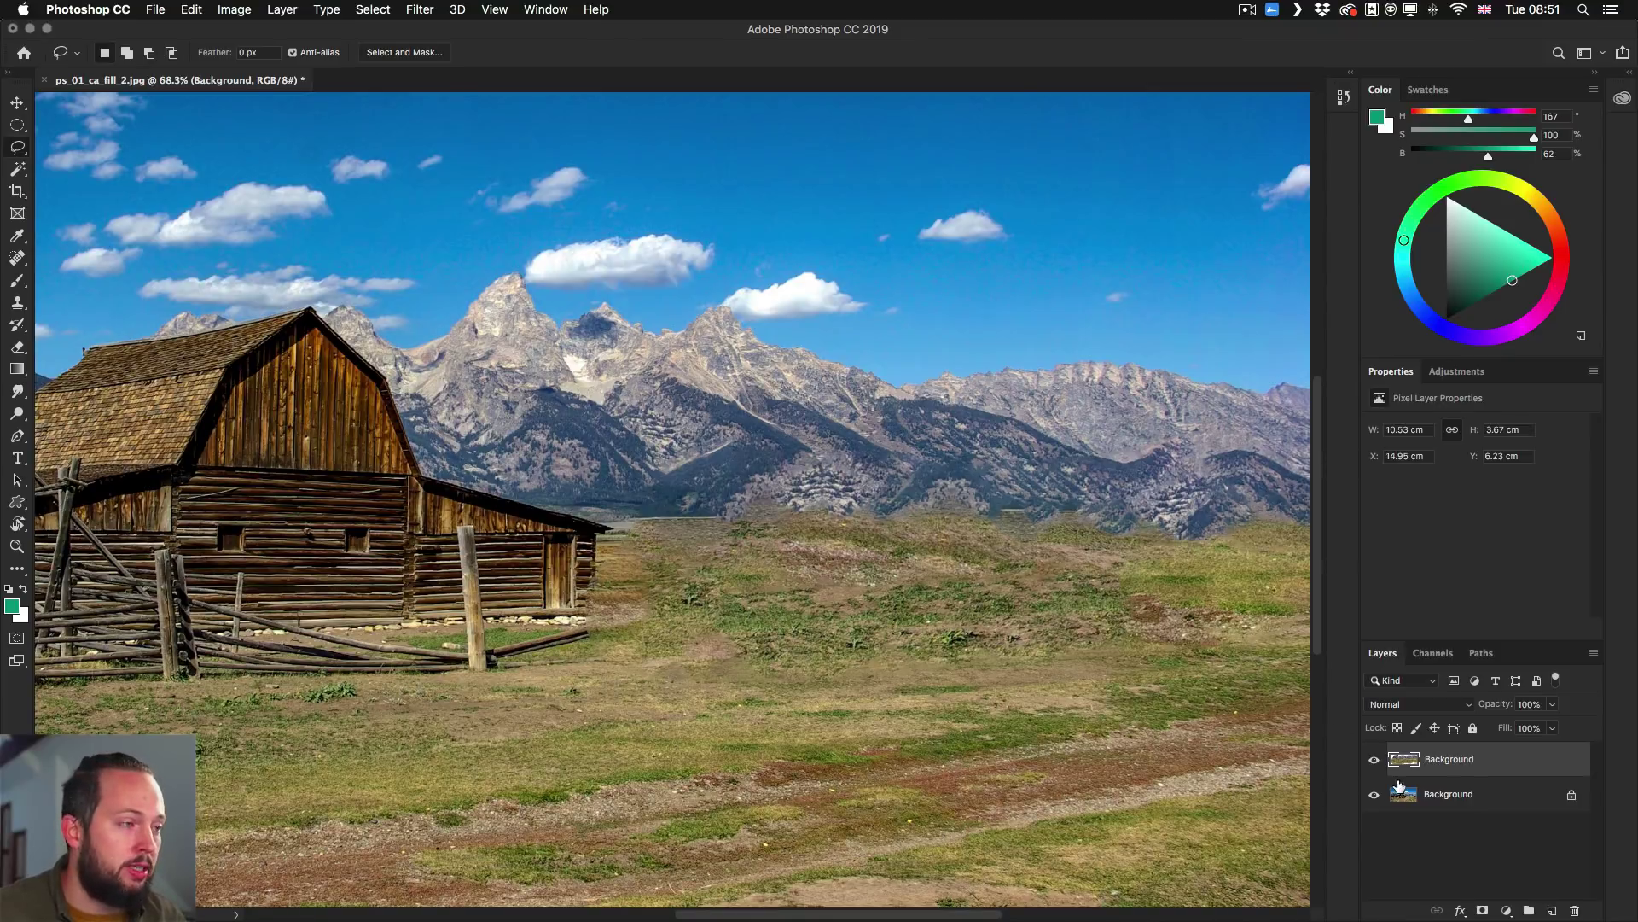
pyautogui.click(1374, 761)
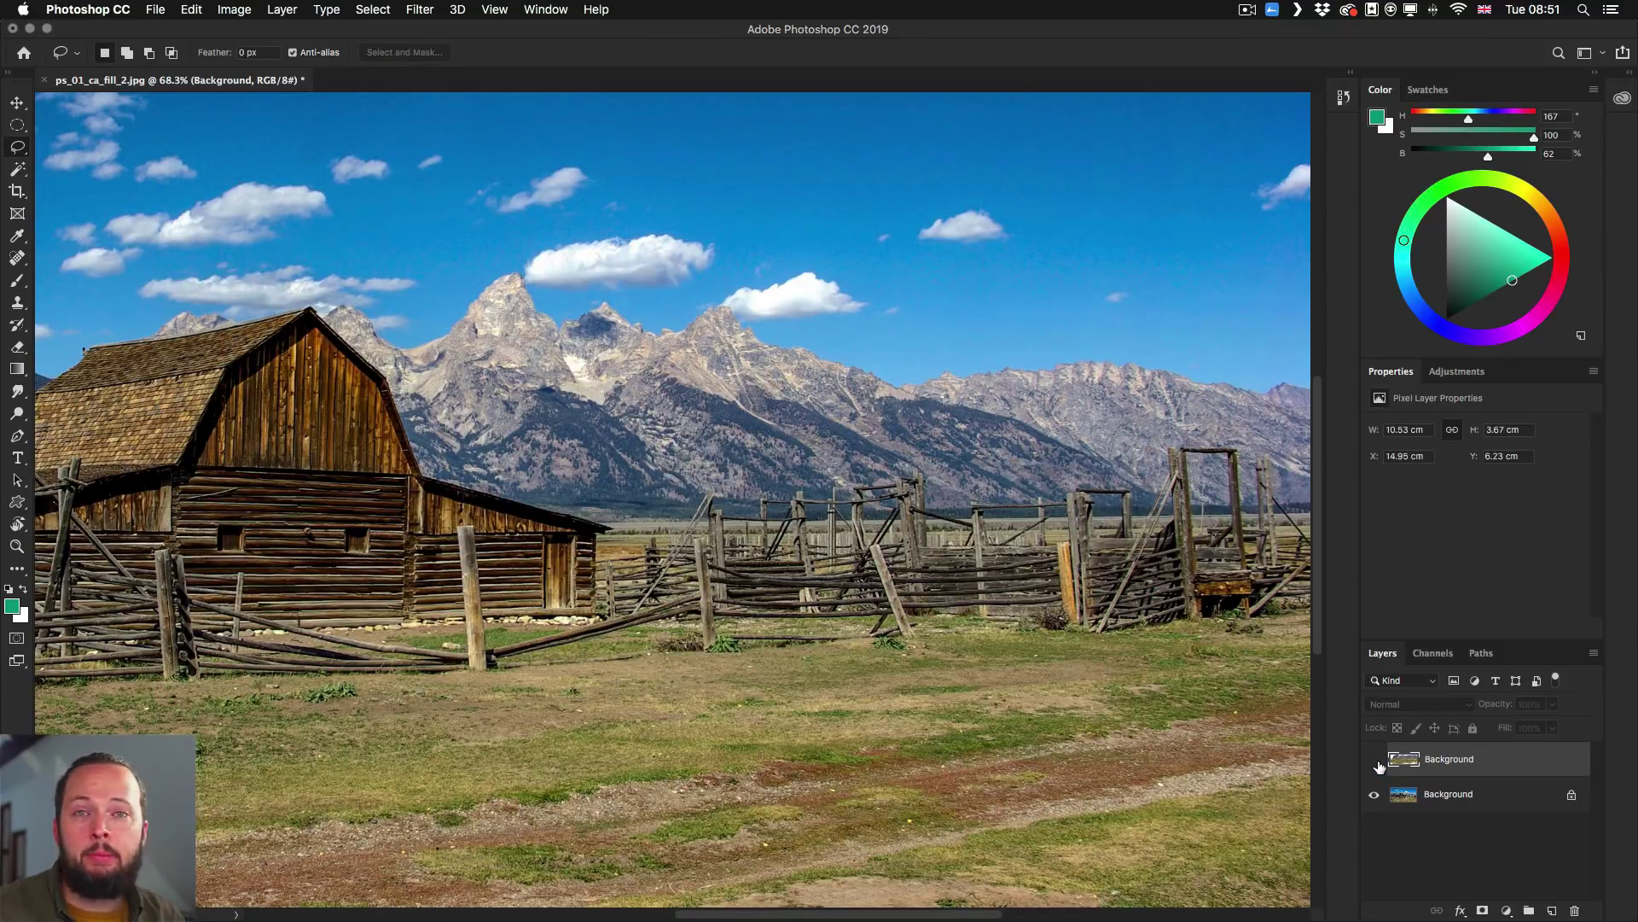
pyautogui.click(1375, 760)
pyautogui.press('super+0')
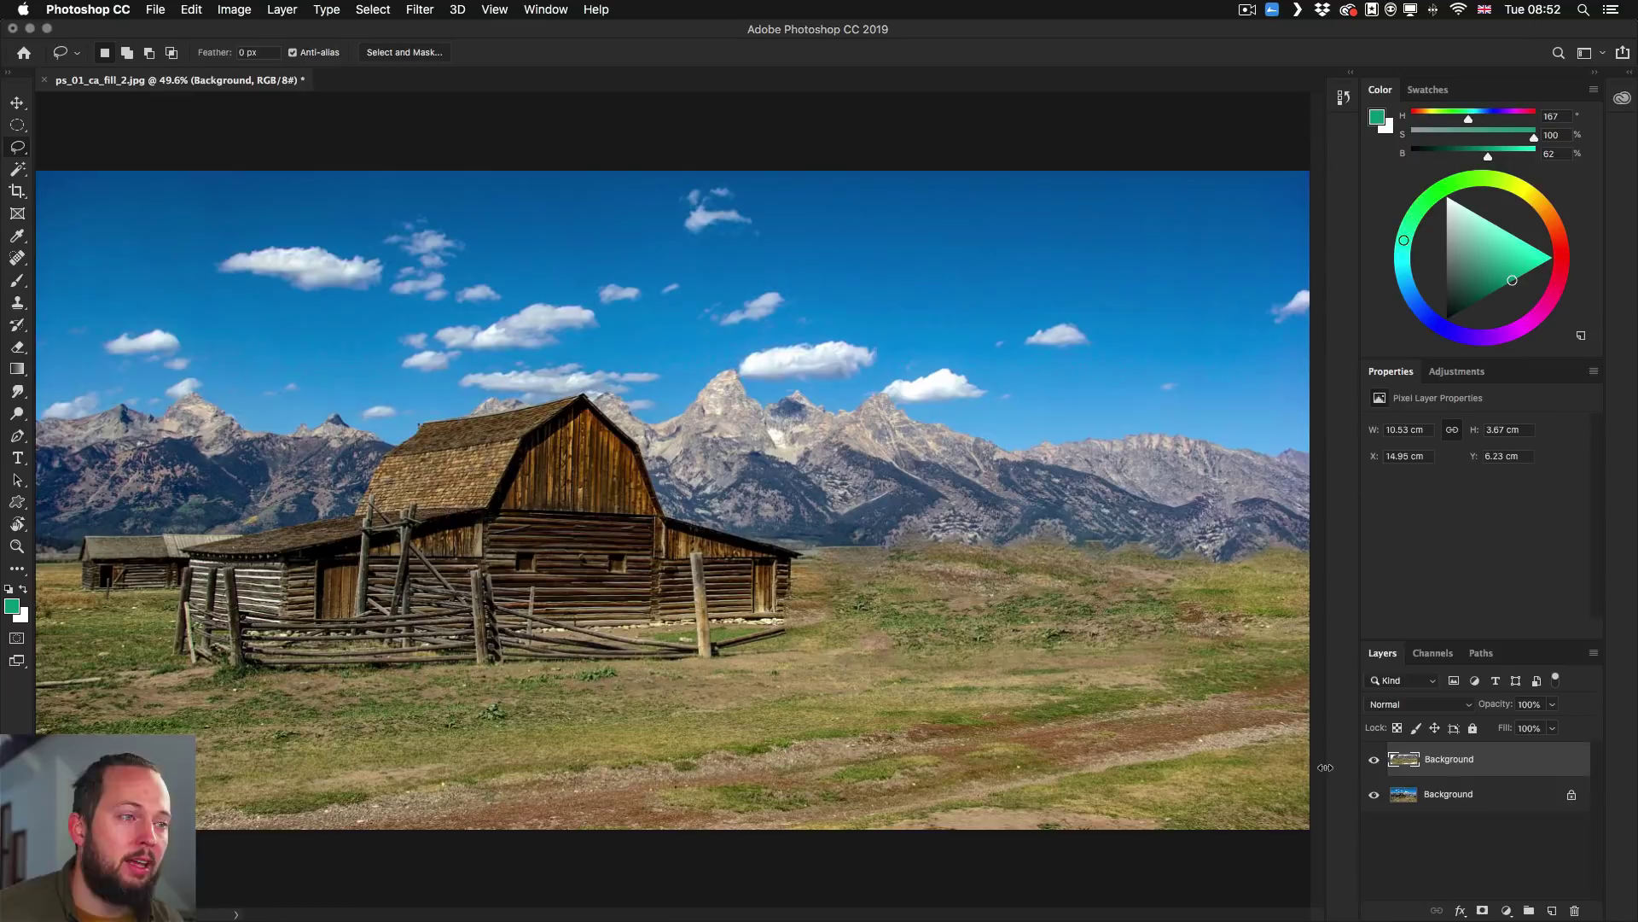